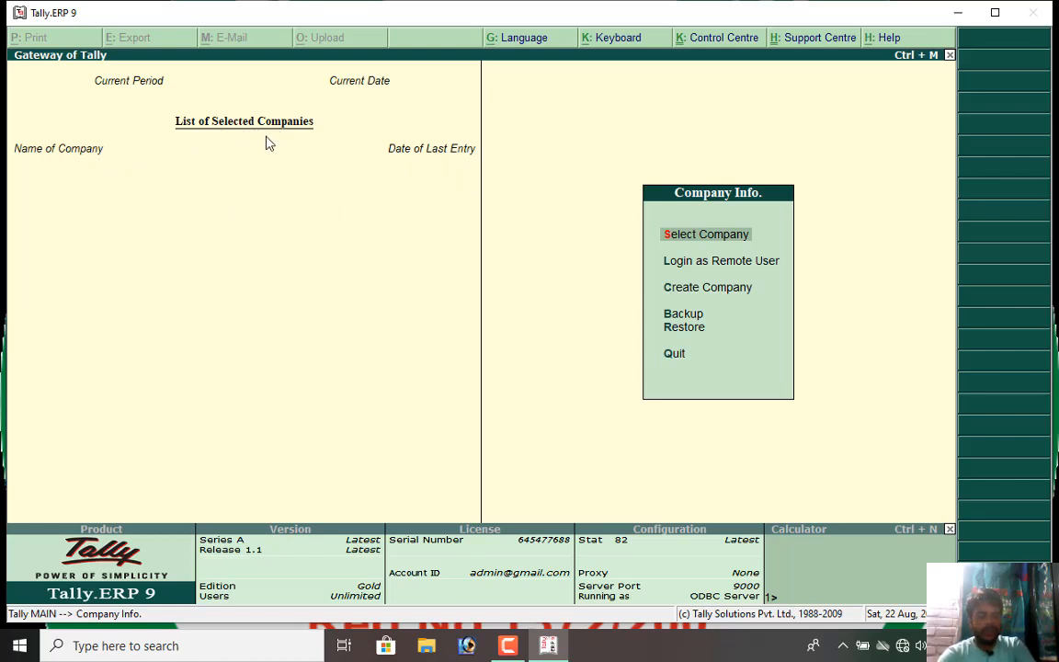
mouse_move(355, 109)
mouse_down()
mouse_move(224, 97)
mouse_move(70, 107)
mouse_move(4, 132)
mouse_move(79, 243)
mouse_move(319, 215)
mouse_move(486, 152)
mouse_move(340, 107)
mouse_move(321, 112)
mouse_up()
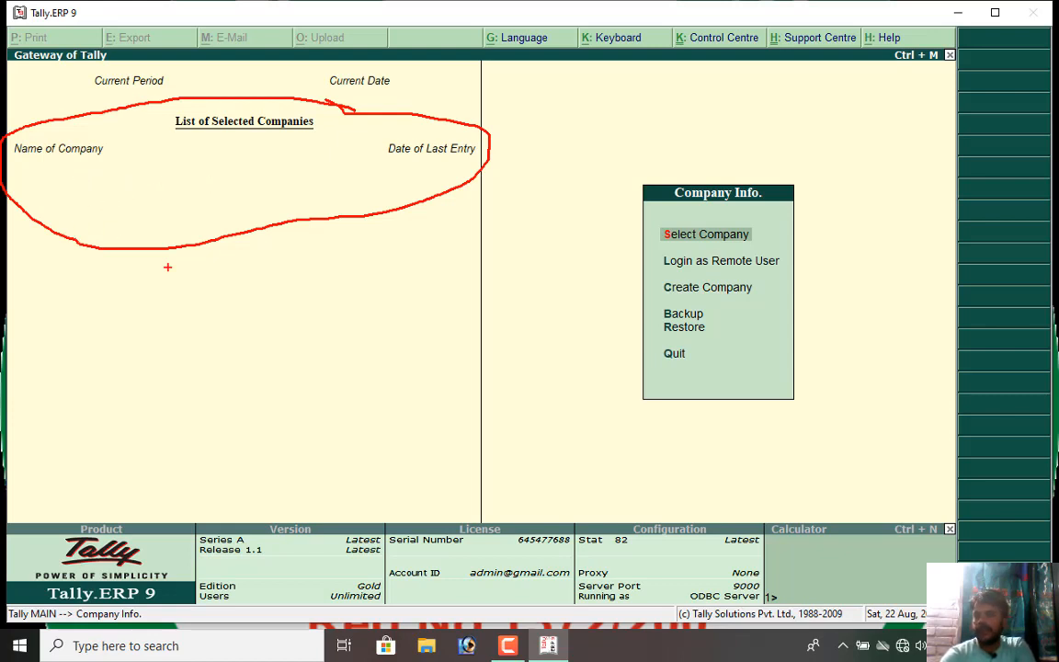
mouse_move(602, 142)
mouse_down()
mouse_move(617, 440)
mouse_move(821, 457)
mouse_move(712, 158)
mouse_move(593, 168)
mouse_up()
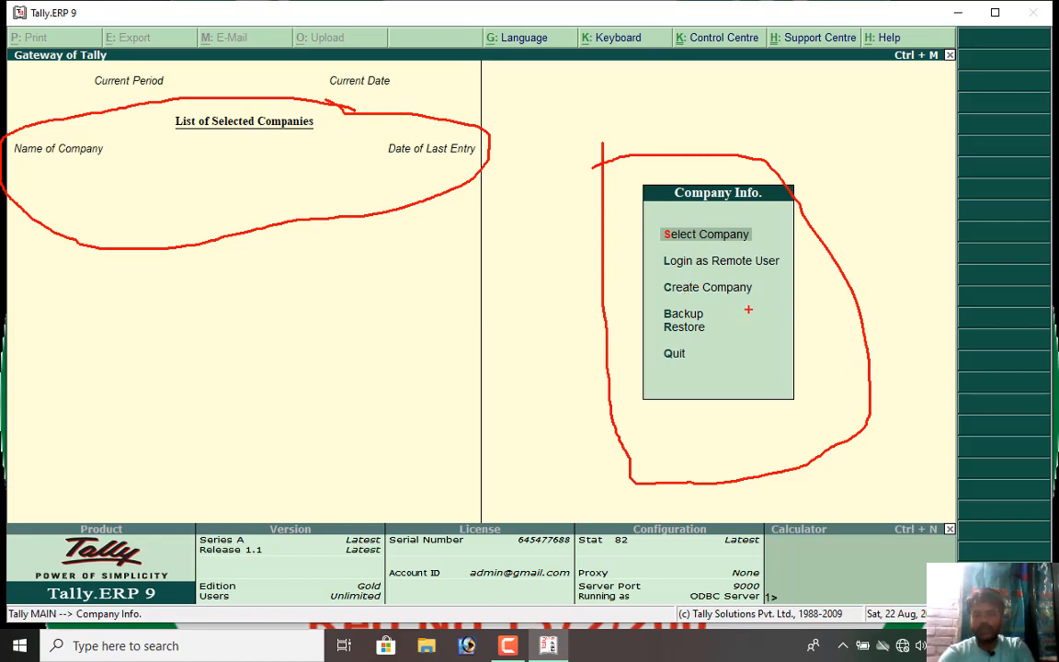
key(Escape)
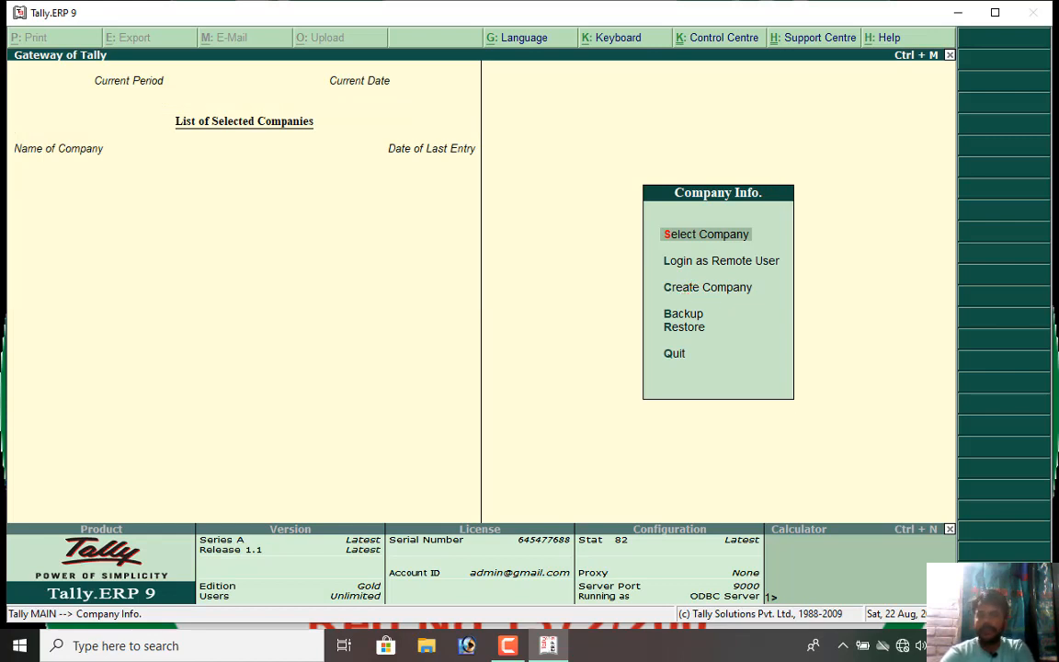
key(Escape)
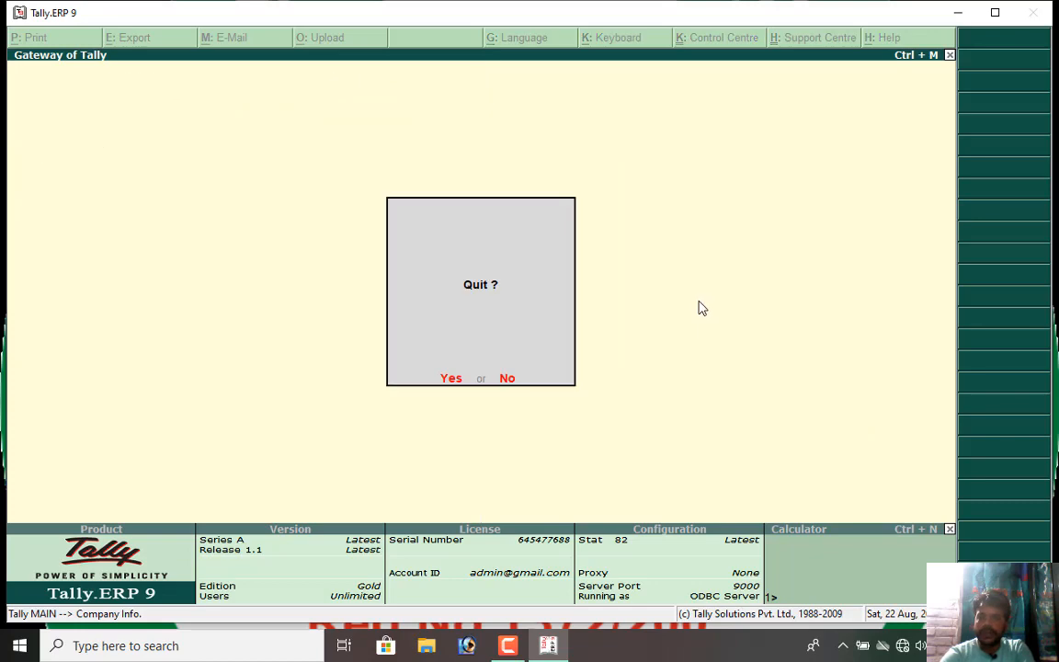
key(Escape)
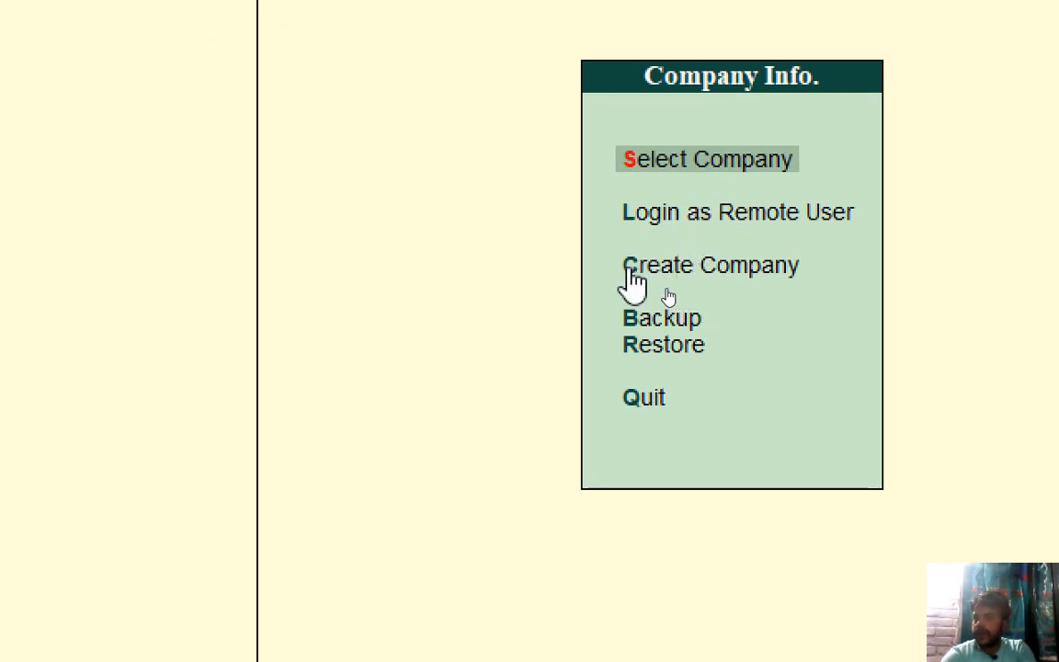
click(739, 274)
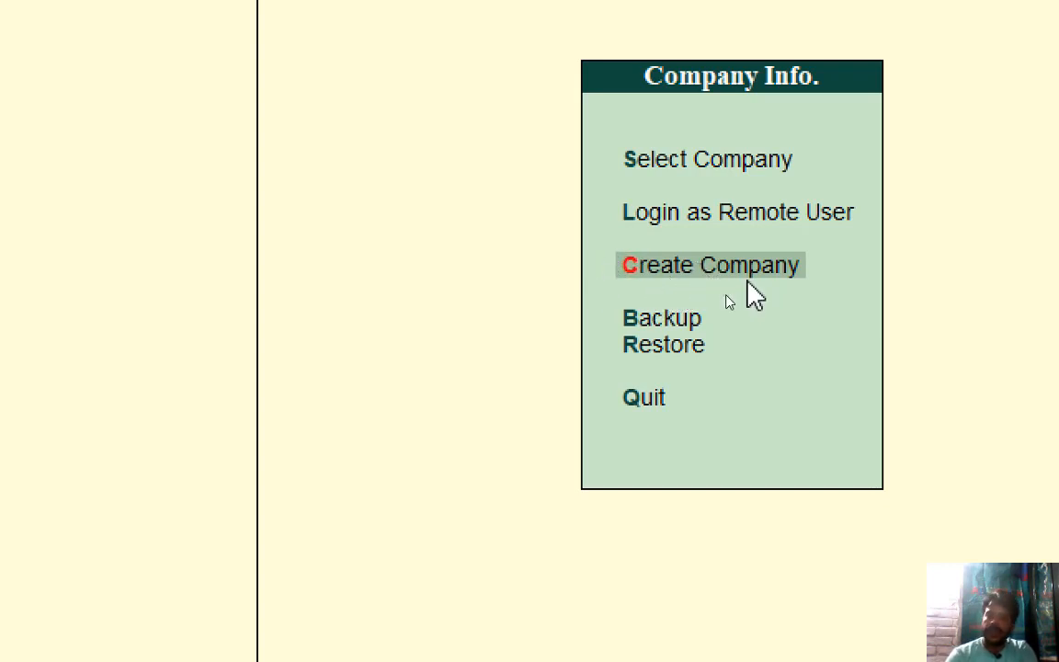
Start a new company from Create Company, stored in the C:\Tally.ERP9\Data directory.
key(Return)
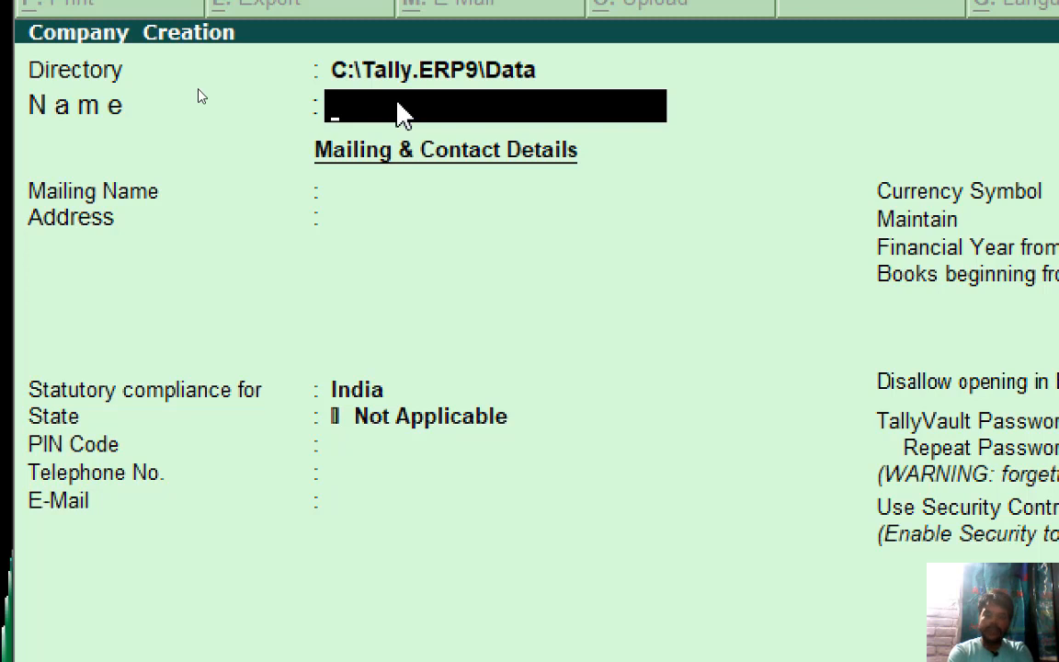
Enter JAI GANESH PVT LTD as the company name so Mailing Name copies it.
text(J)
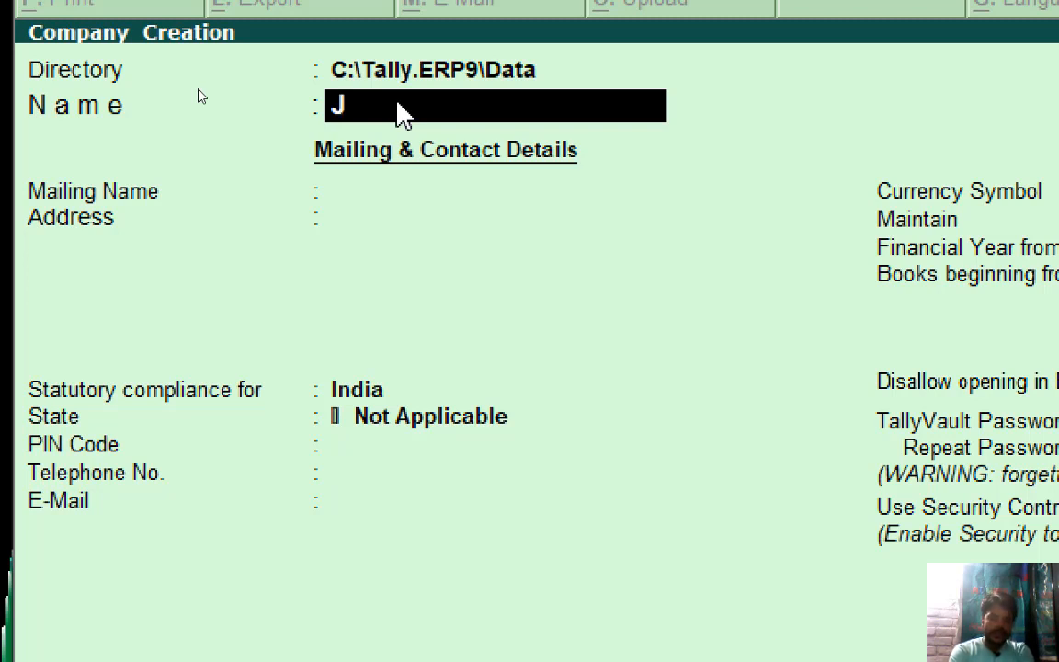
text(AI GAN)
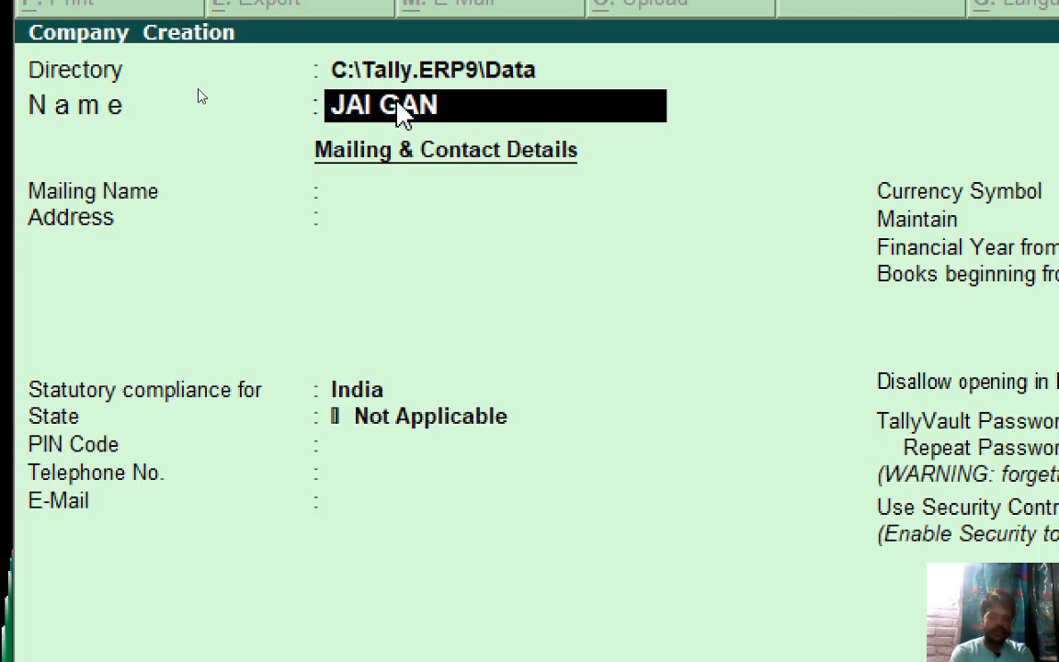
text(ESH )
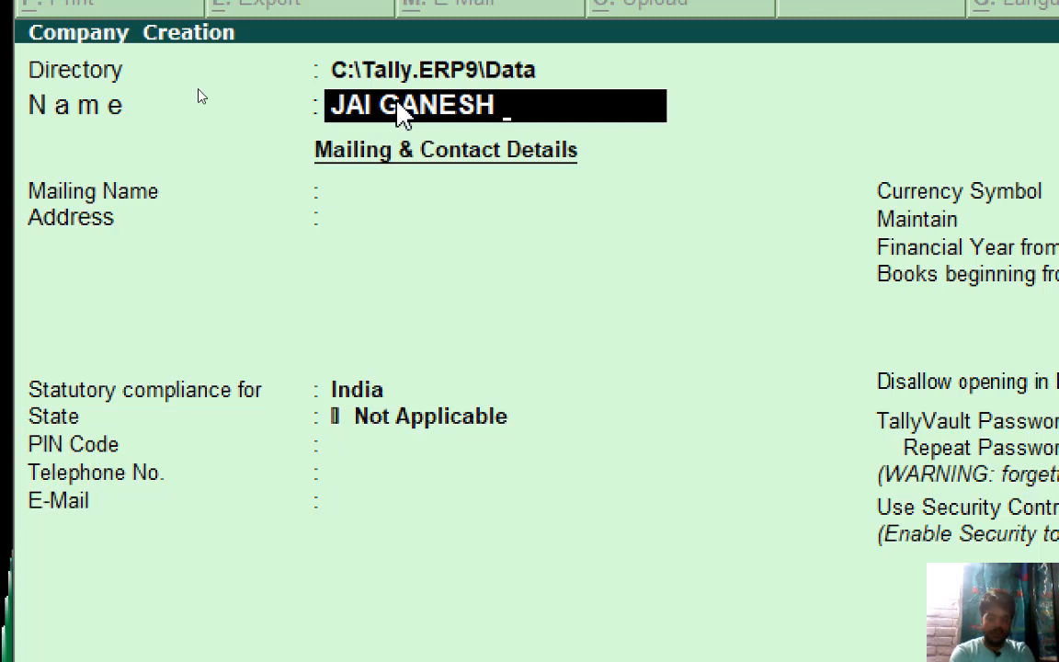
text(PVT LTD)
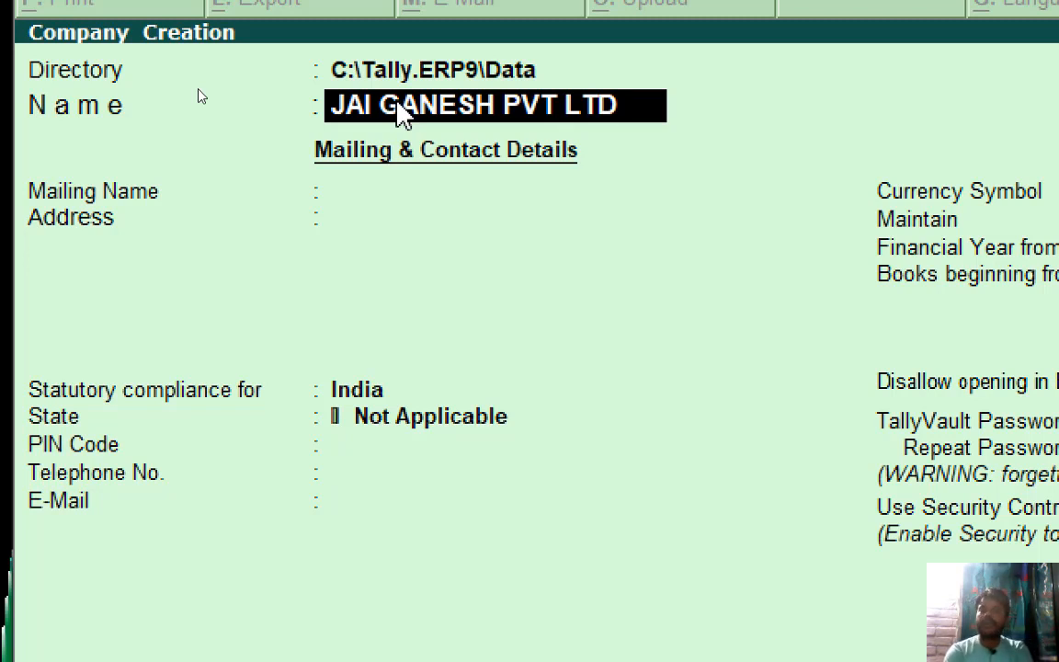
key(Return)
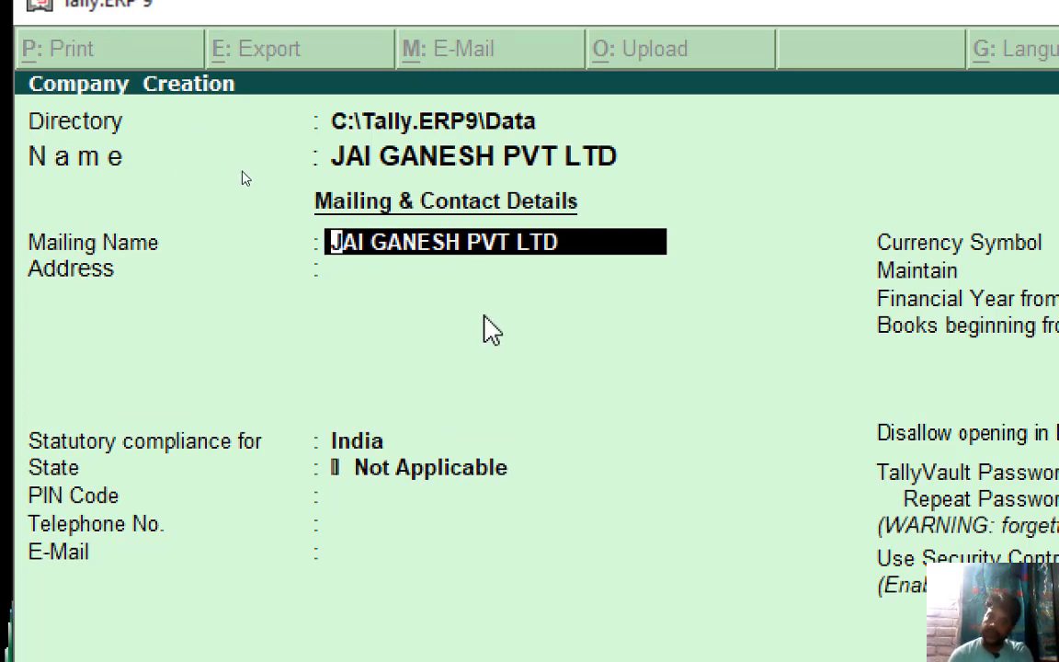
Keep the mailing name and enter the company's street address across two address lines.
key(Return)
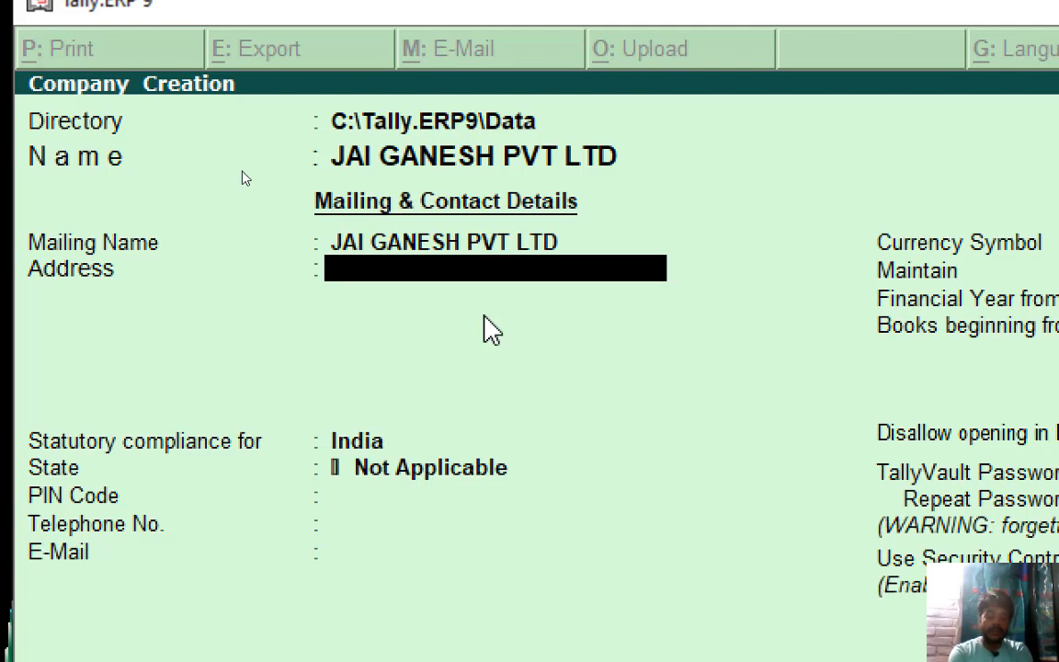
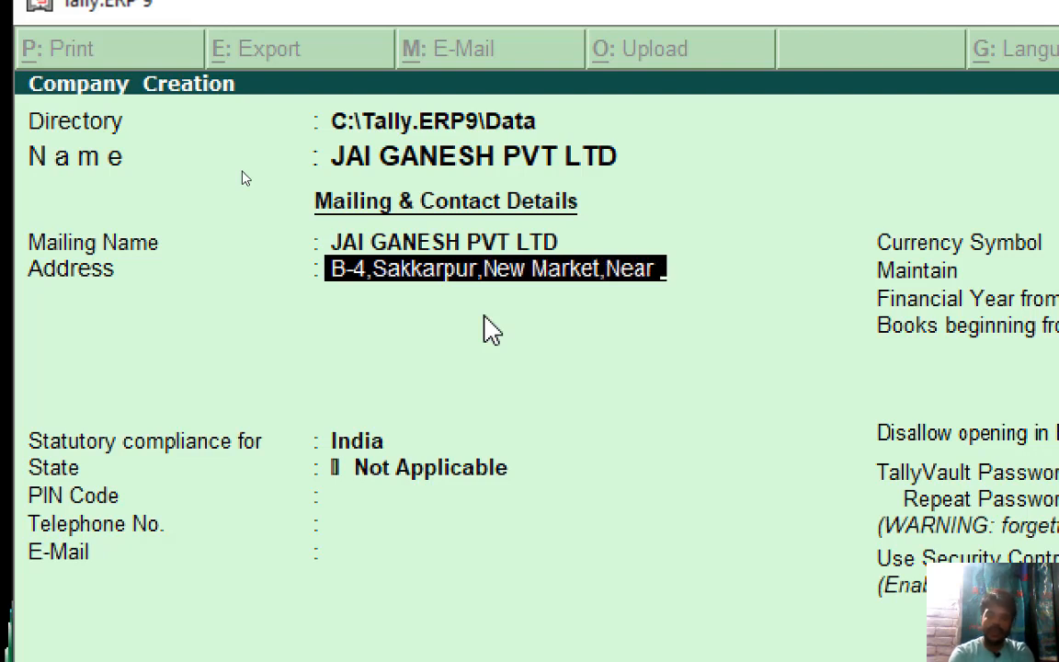
key(Return)
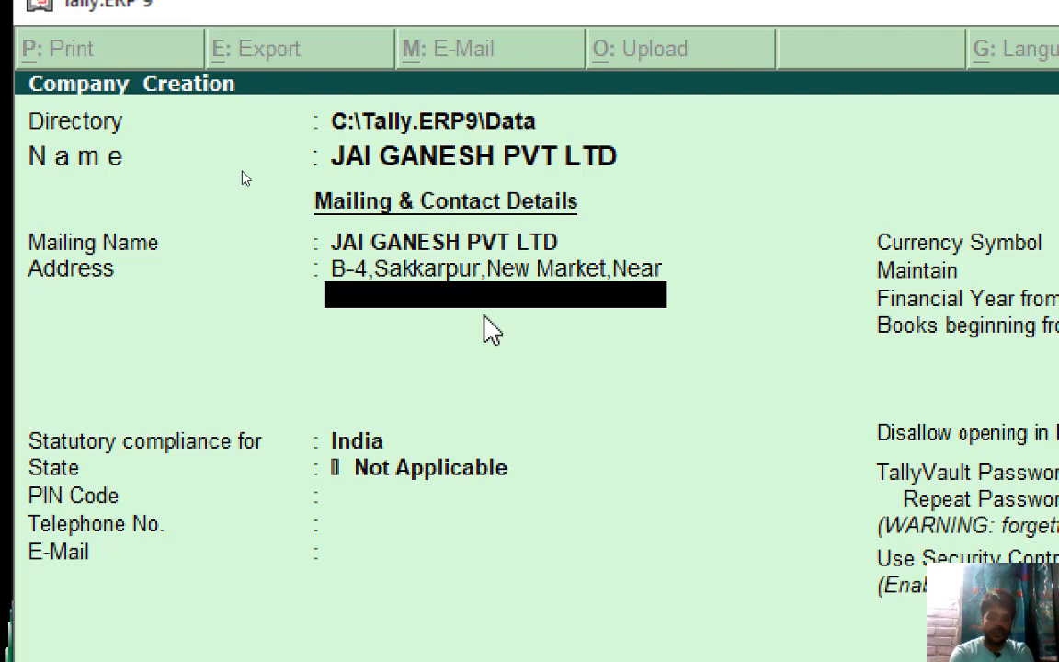
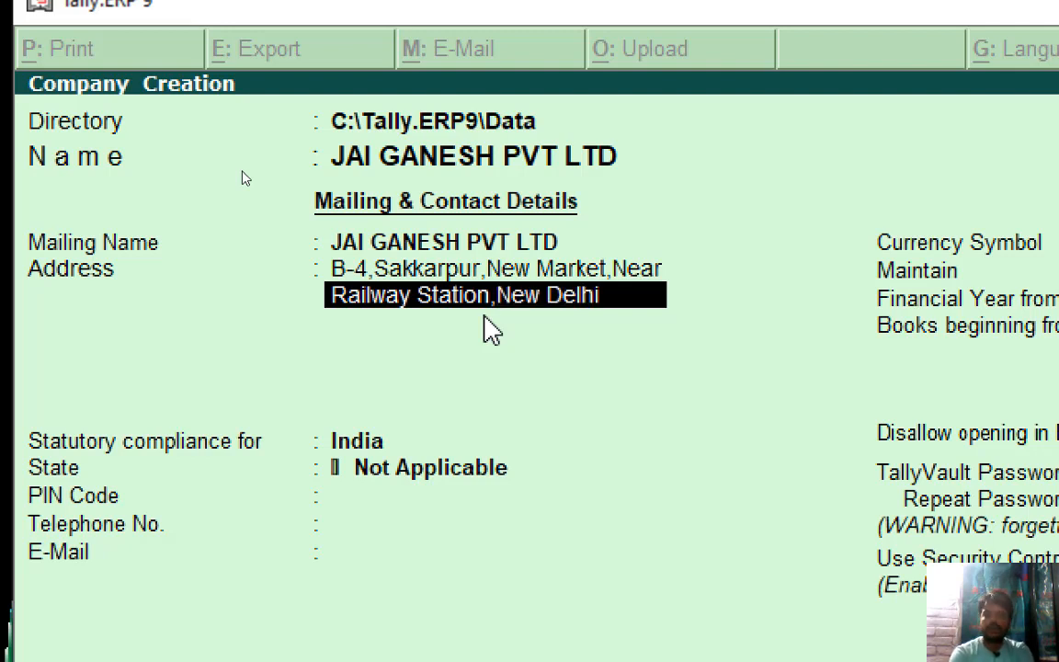
key(Return)
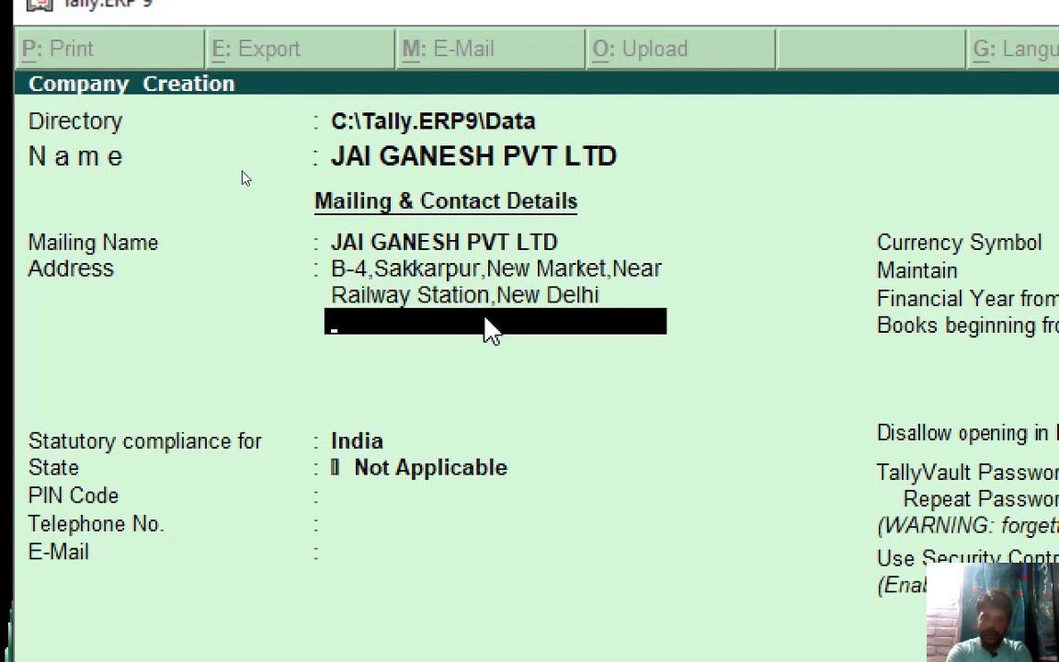
Keep India as statutory compliance and pick Delhi as the company's State.
key(Return)
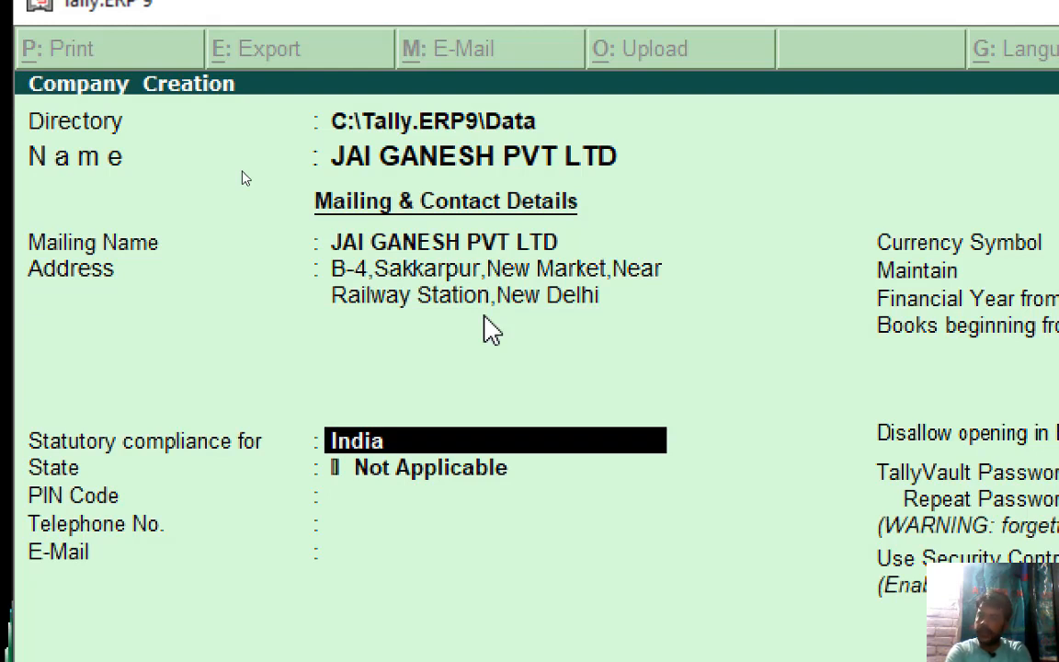
key(Return)
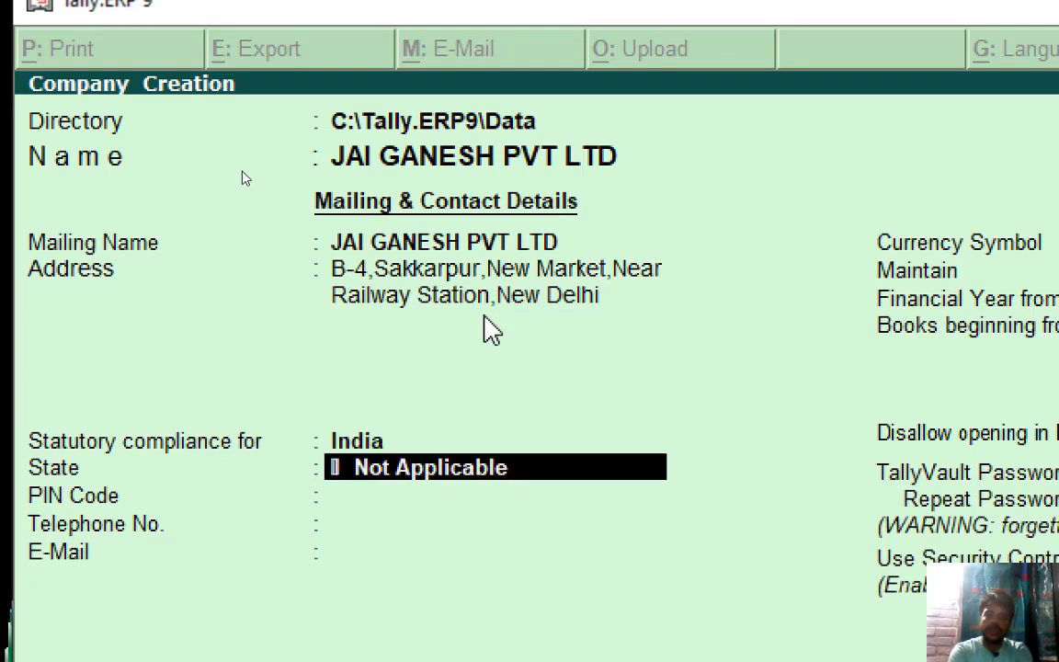
text(N)
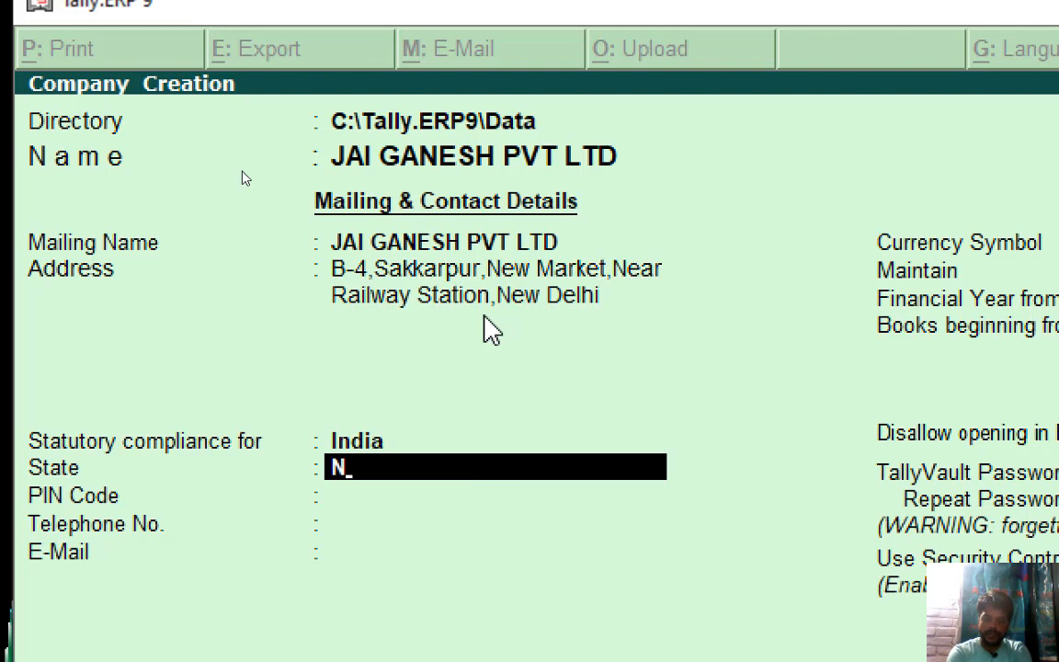
key(BackSpace)
text(B)
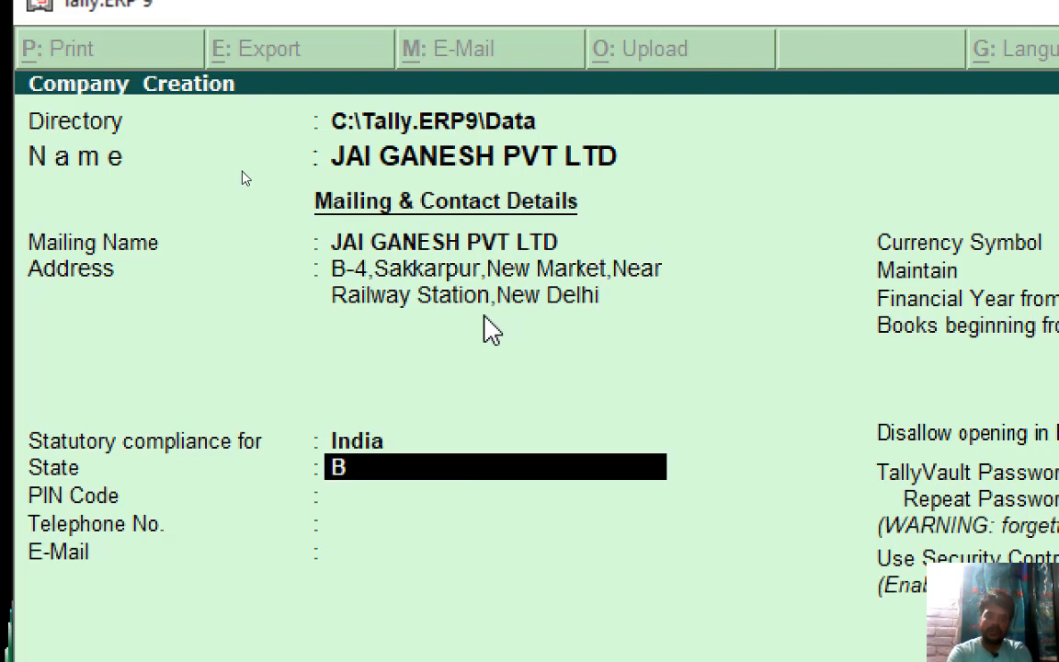
key(BackSpace)
text(N)
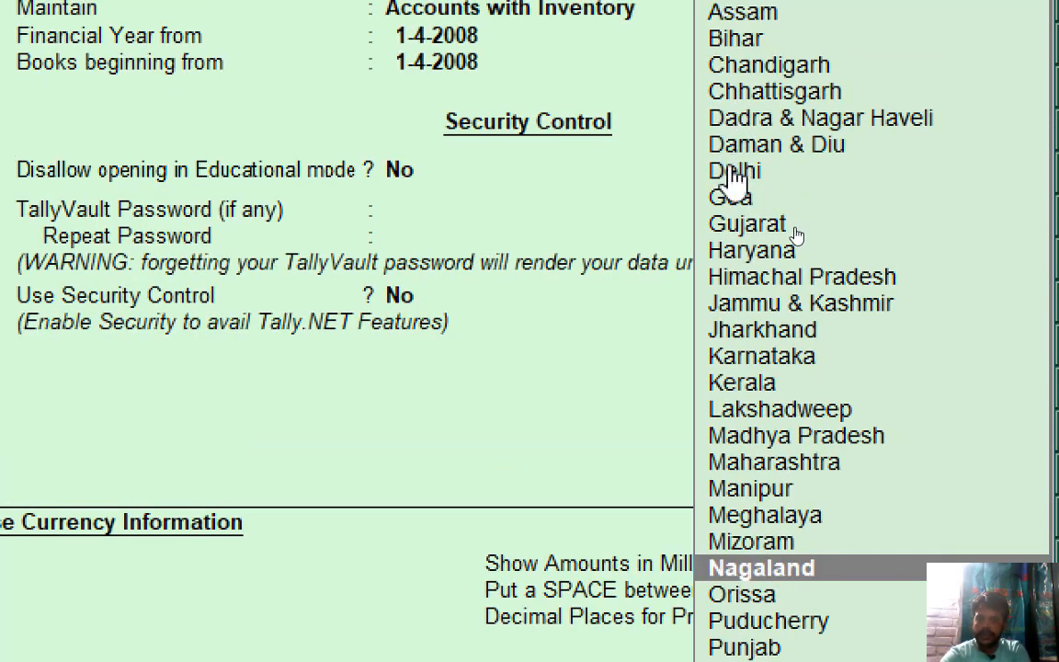
click(739, 171)
click(731, 169)
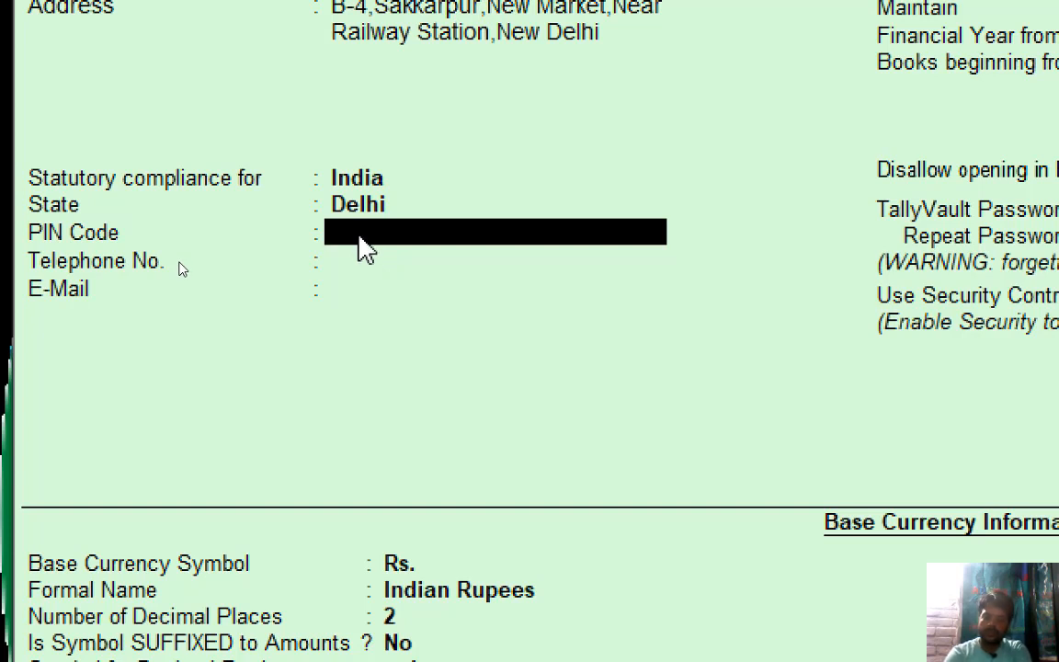
Fill in the company's PIN code and telephone number.
text(110)
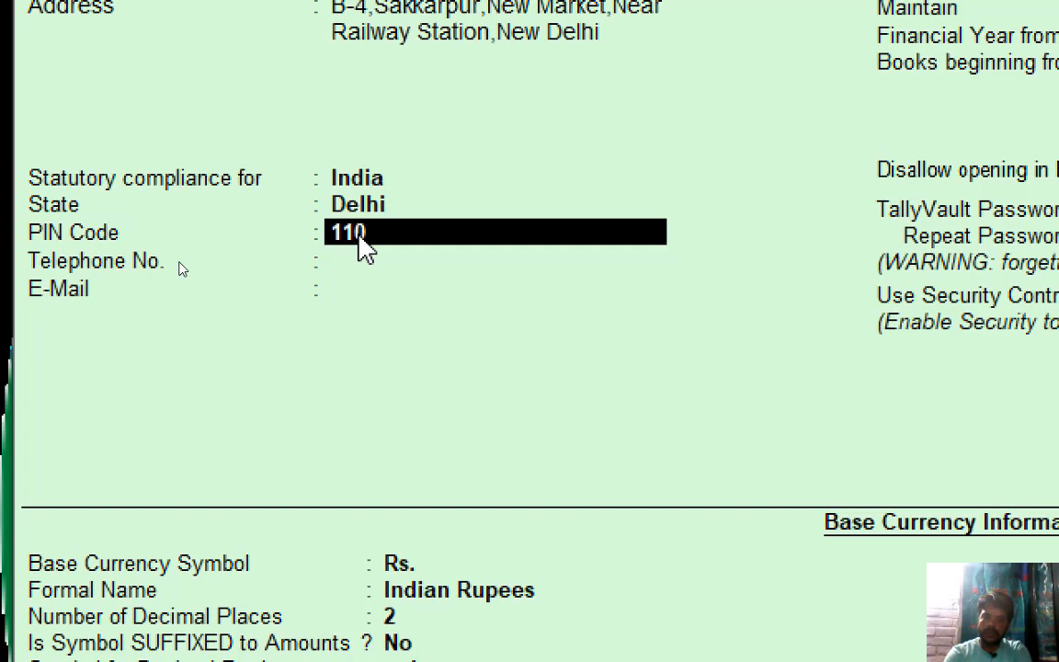
text(1105)
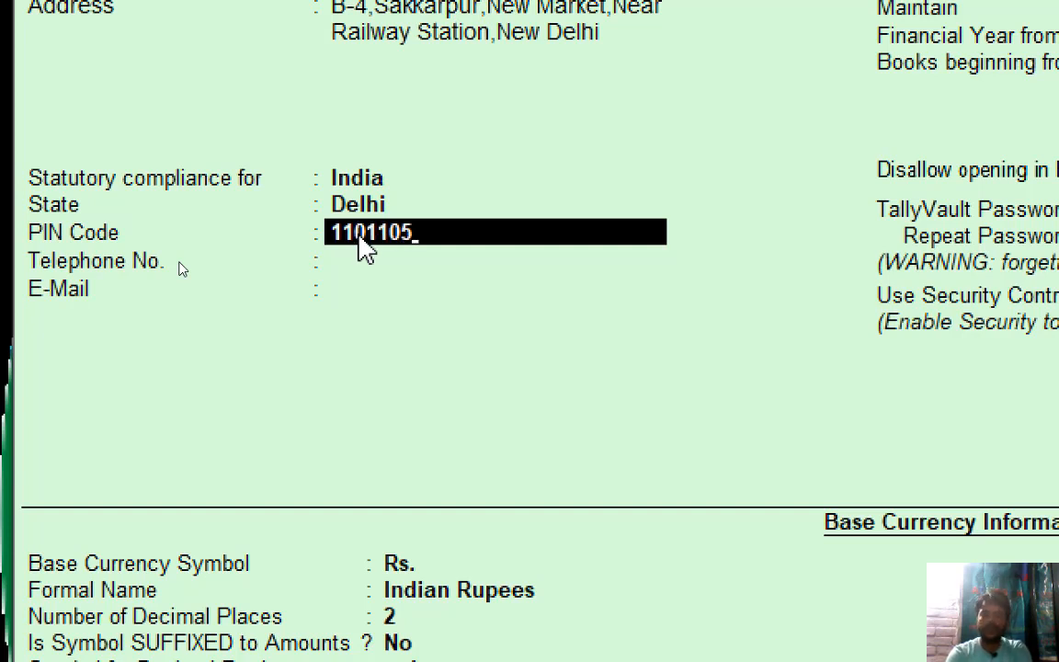
key(Return)
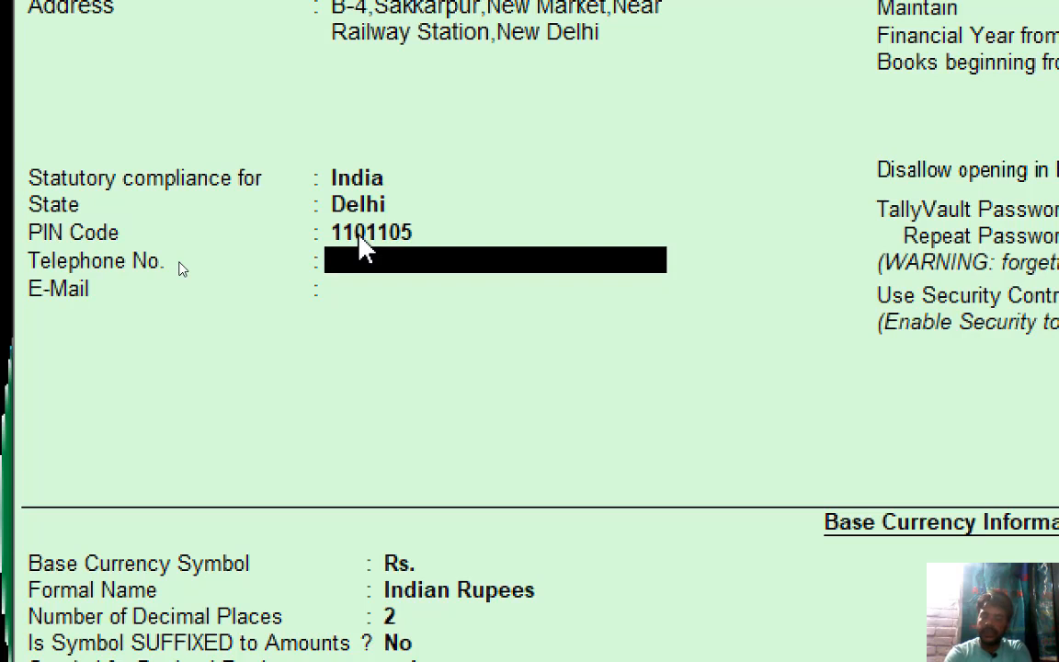
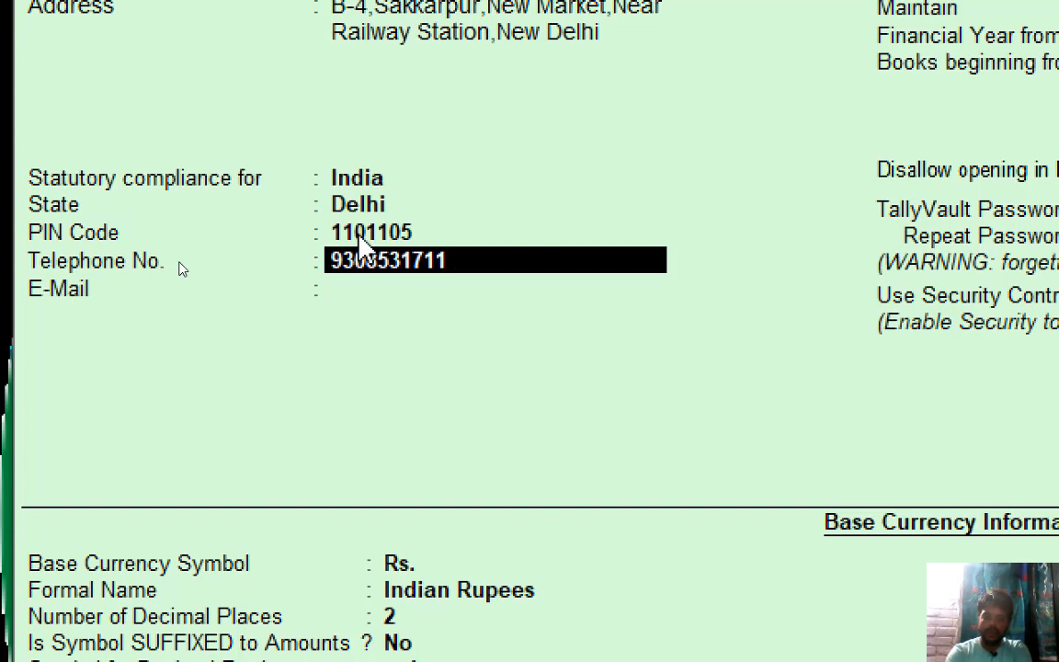
key(Return)
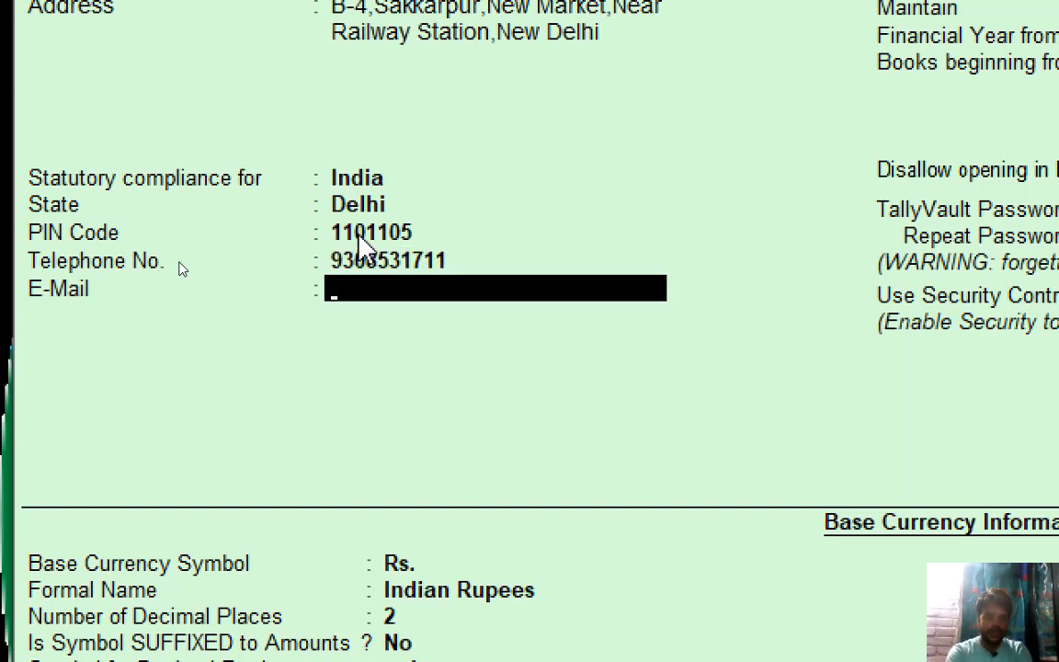
Type the company's e-mail address in lowercase.
text(J)
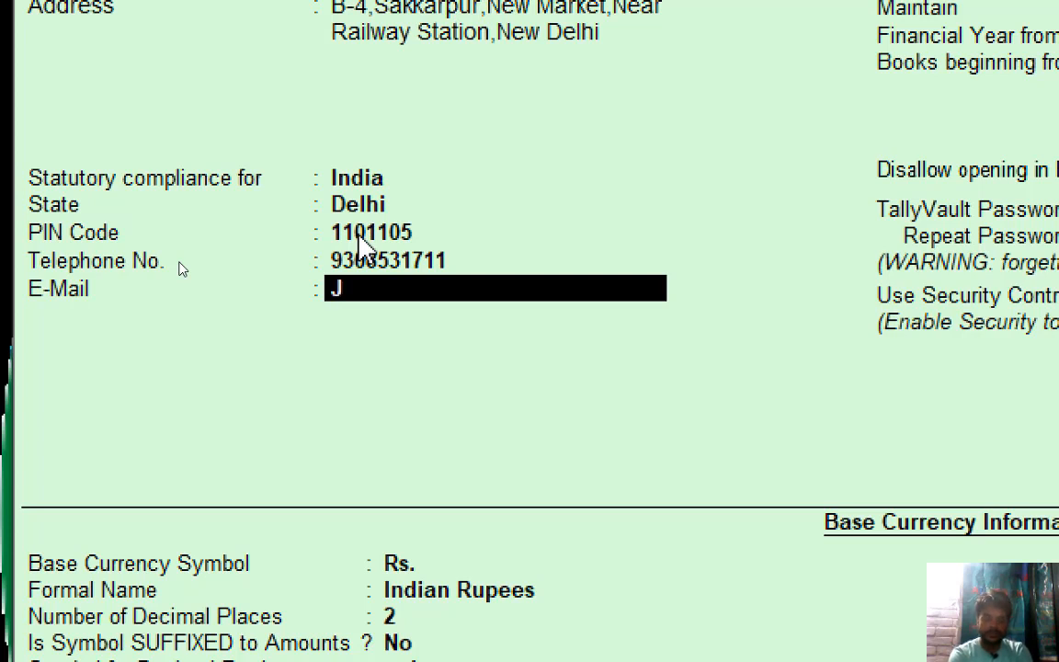
key(BackSpace)
text(JAI)
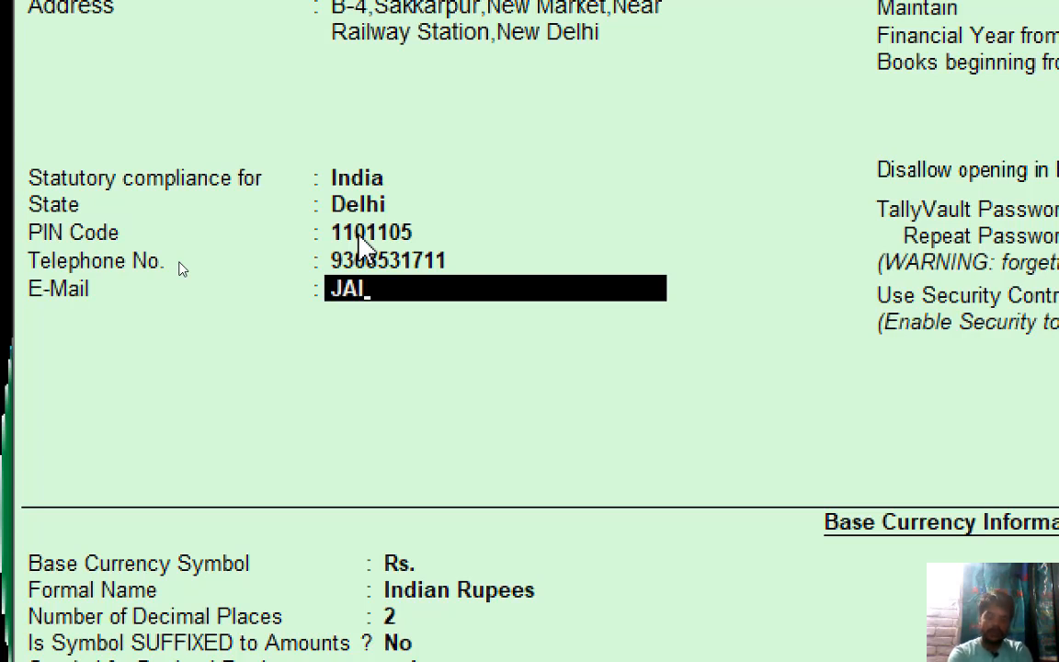
key(BackSpace)
key(BackSpace)
key(BackSpace)
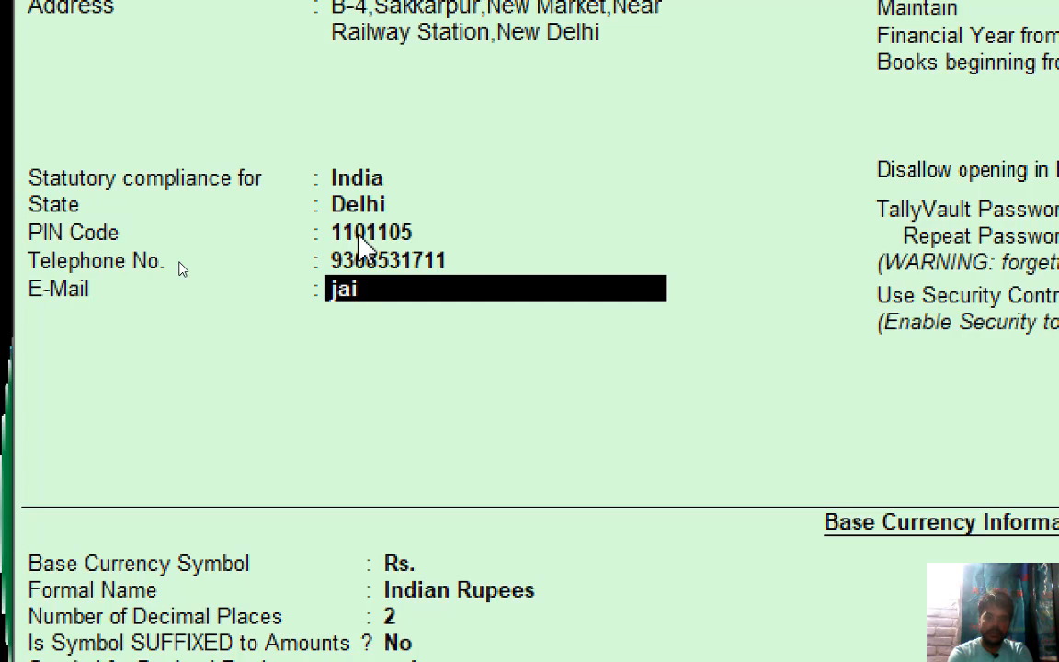
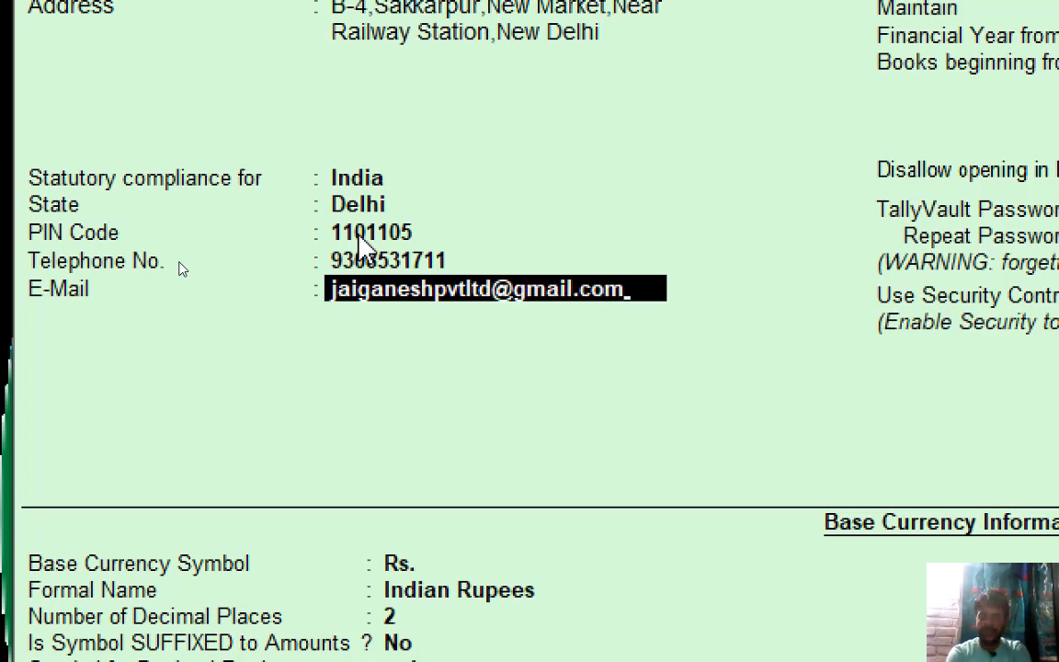
Save the e-mail, keep Rs. as currency and Accounts with Inventory as company type.
key(Return)
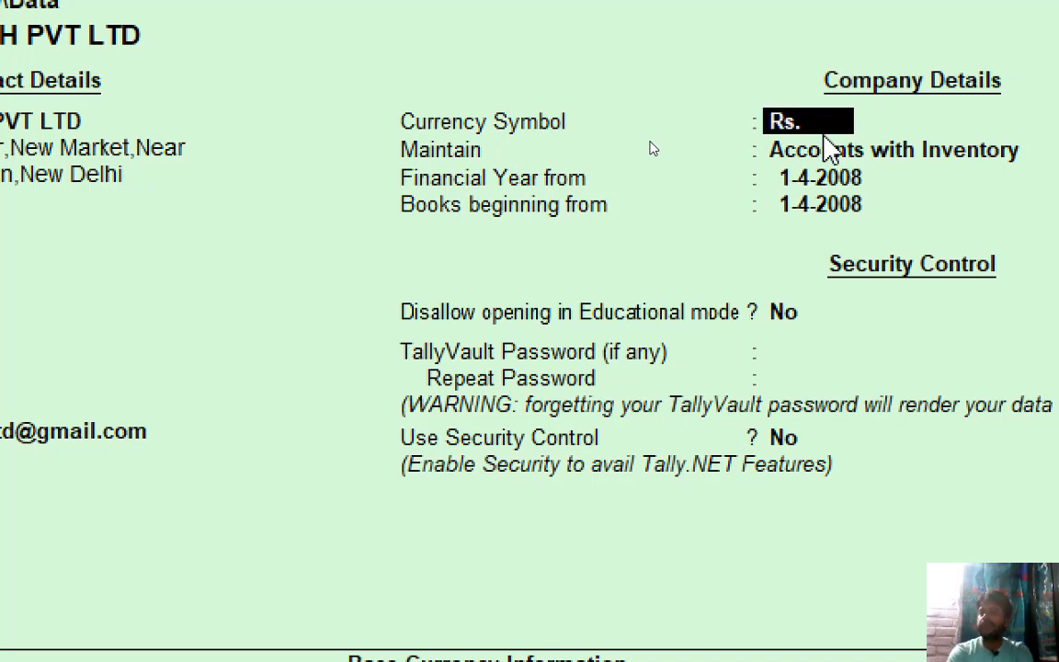
key(Return)
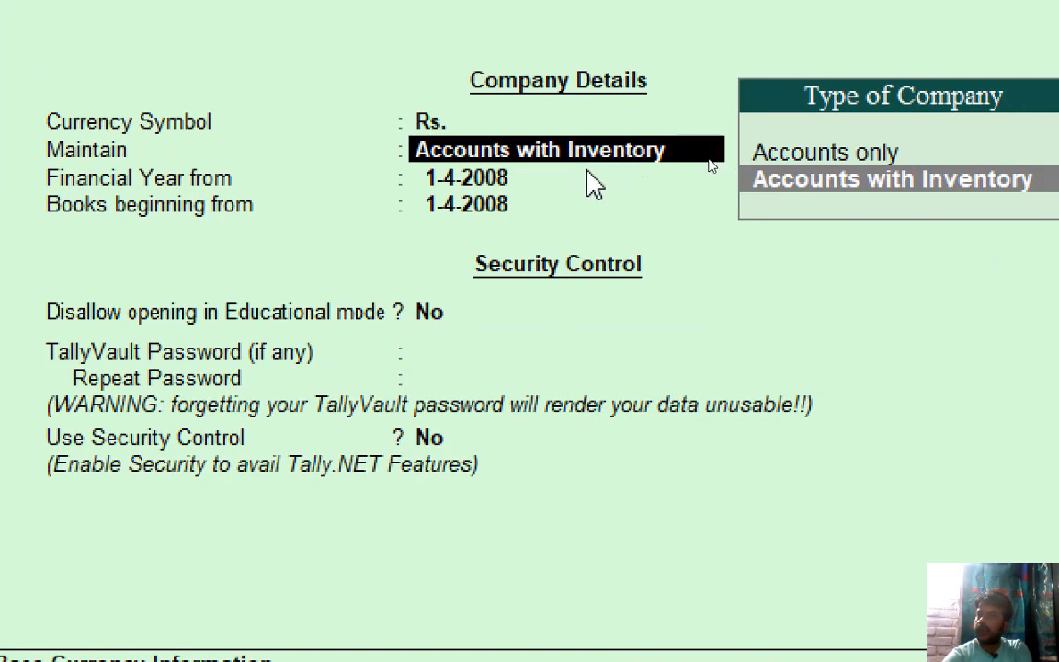
click(833, 178)
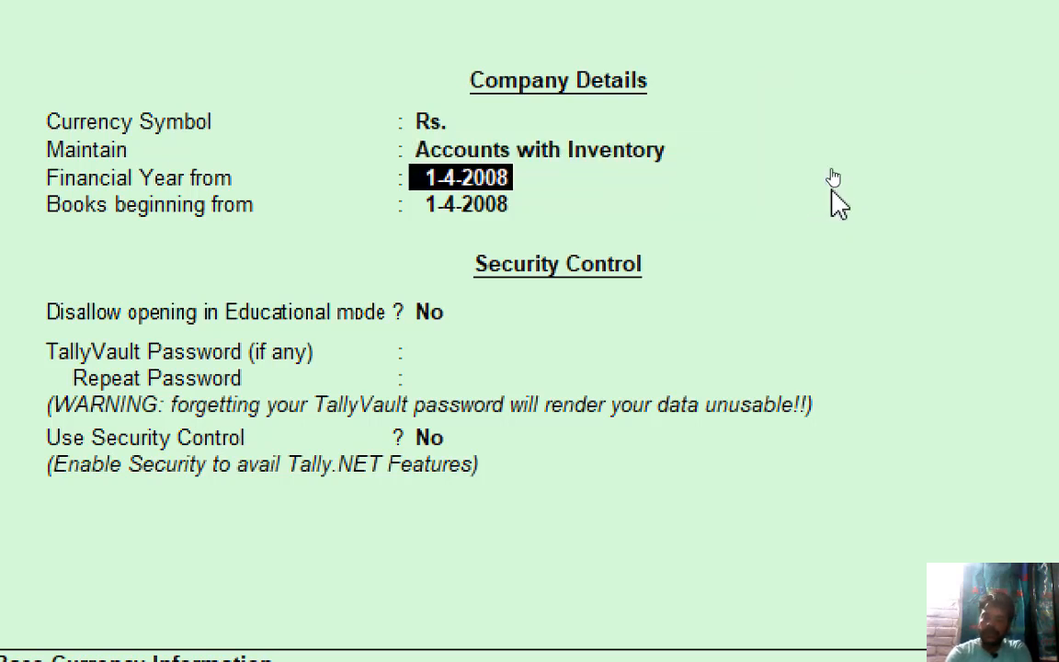
Set Financial Year from to 01-04-2020 and make Books beginning from 1-4-2020 too.
text(01-0)
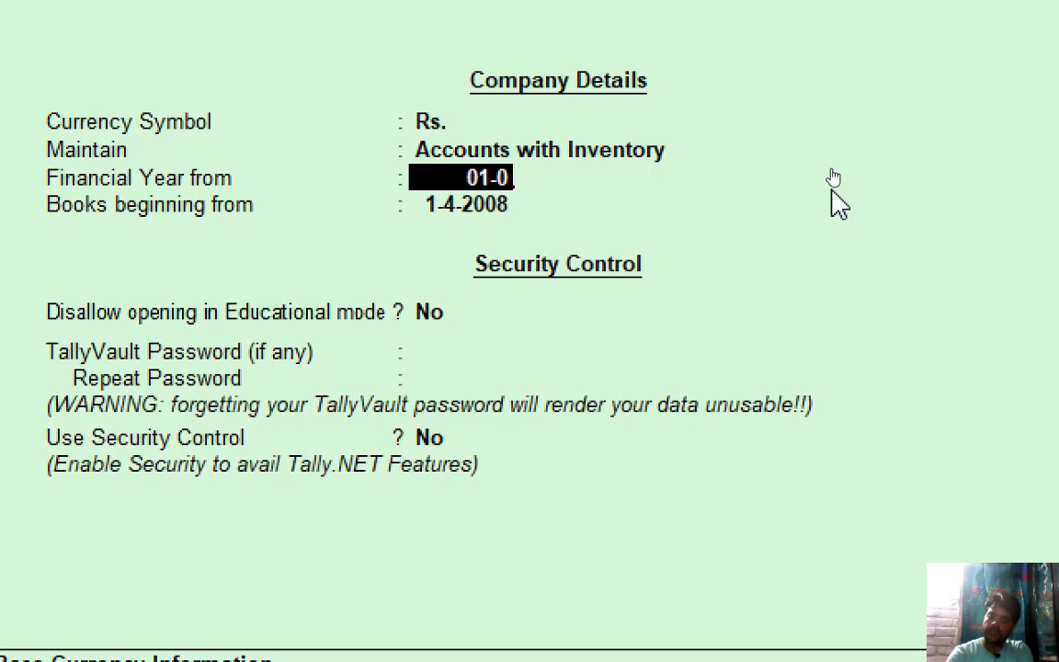
text(4-20)
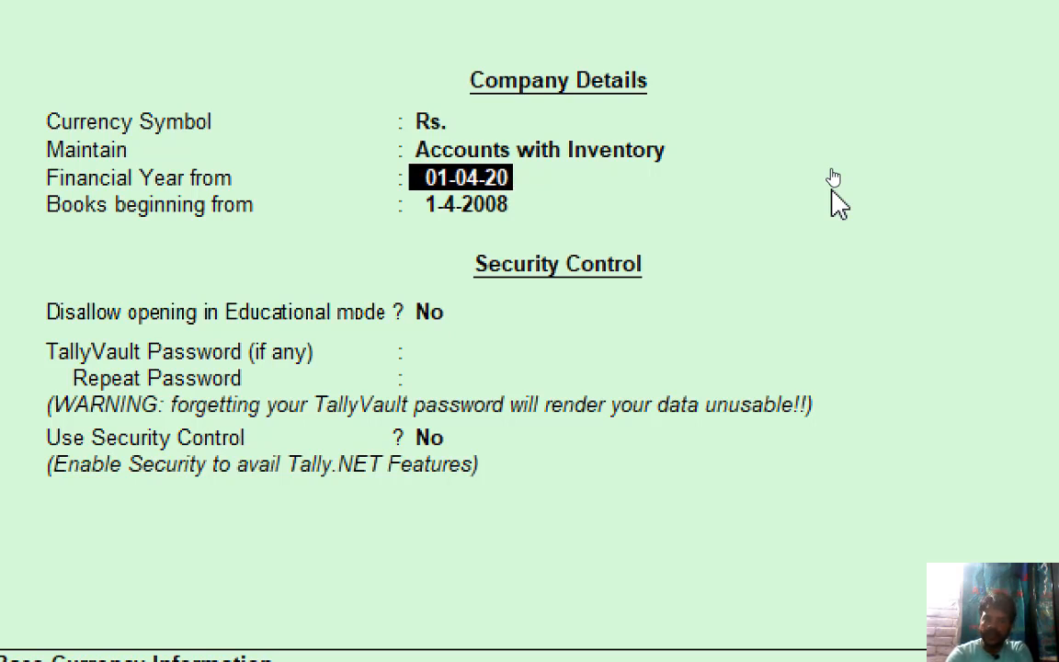
text(20)
key(Return)
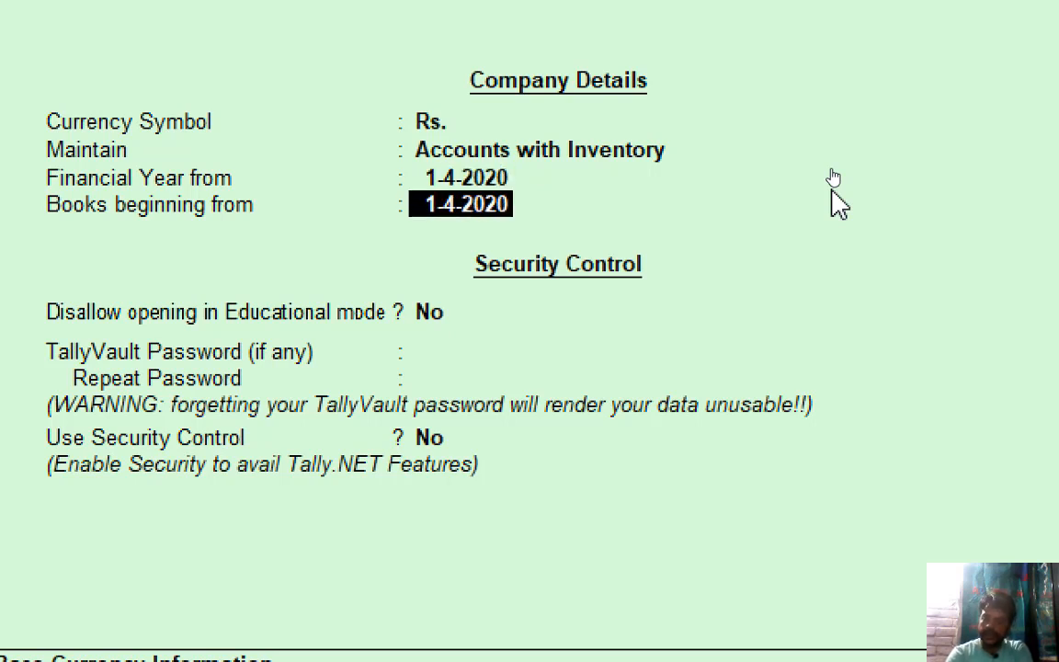
text(31-03)
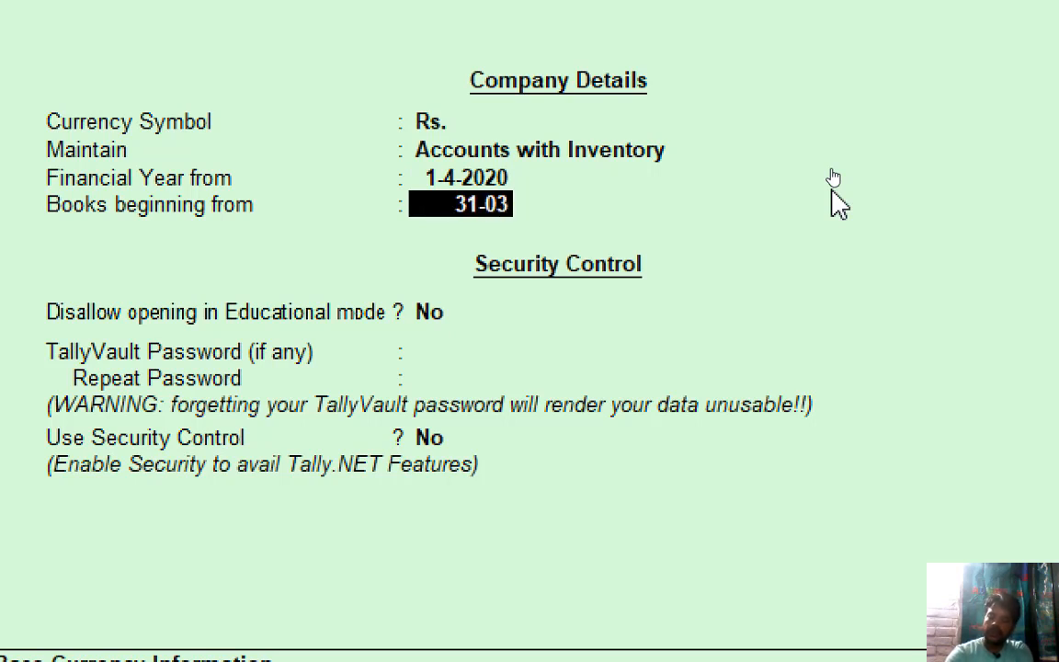
text(-20)
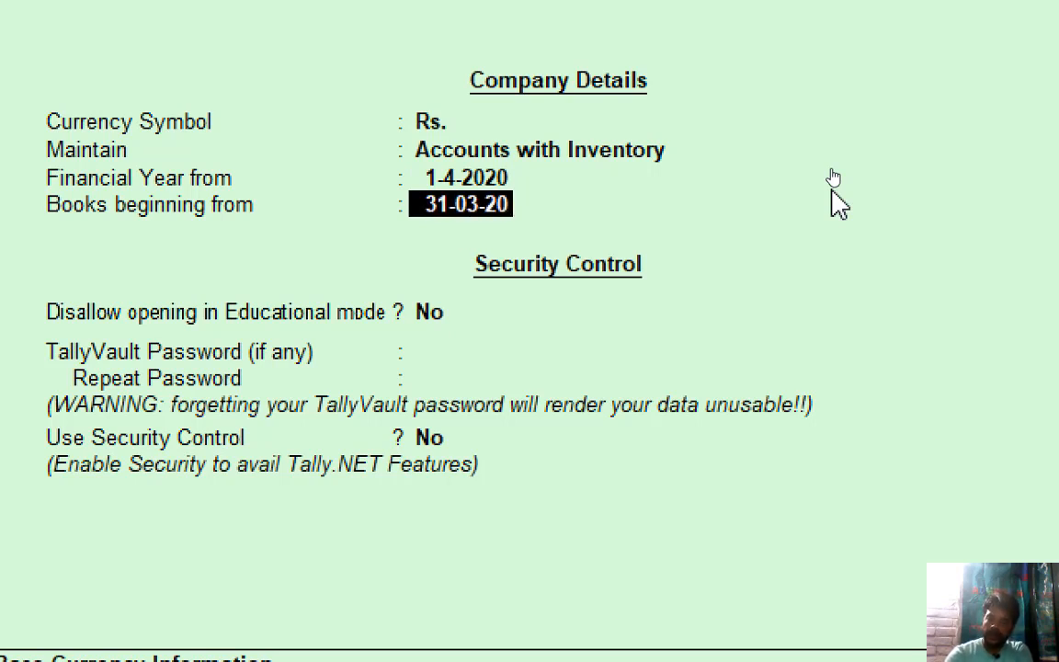
text(2)
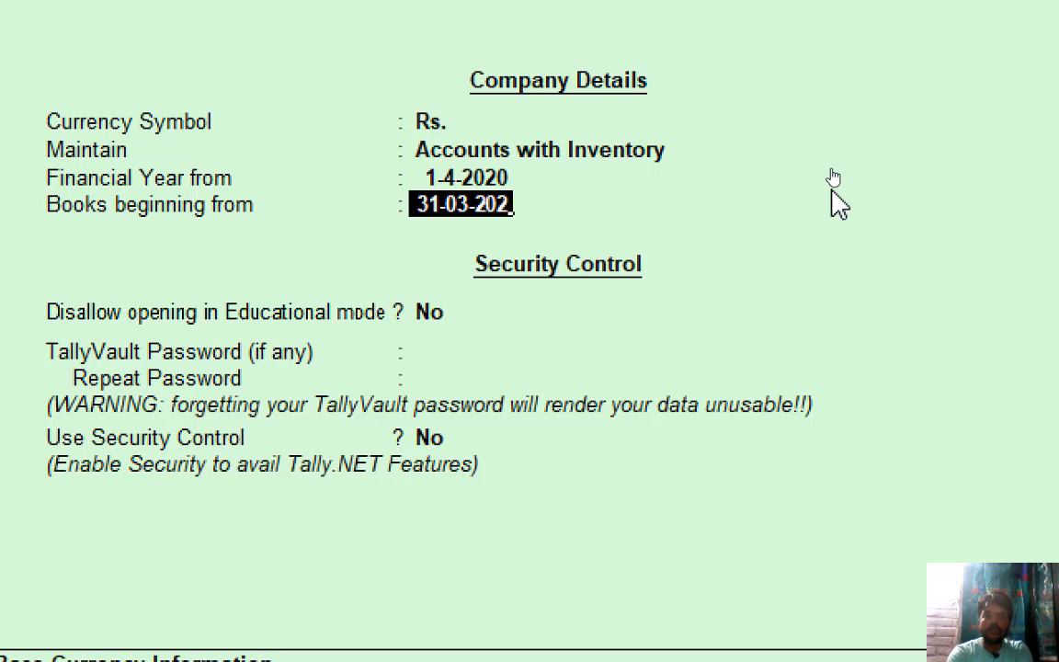
key(BackSpace)
key(BackSpace)
key(BackSpace)
key(BackSpace)
key(BackSpace)
key(BackSpace)
key(BackSpace)
key(BackSpace)
key(BackSpace)
key(BackSpace)
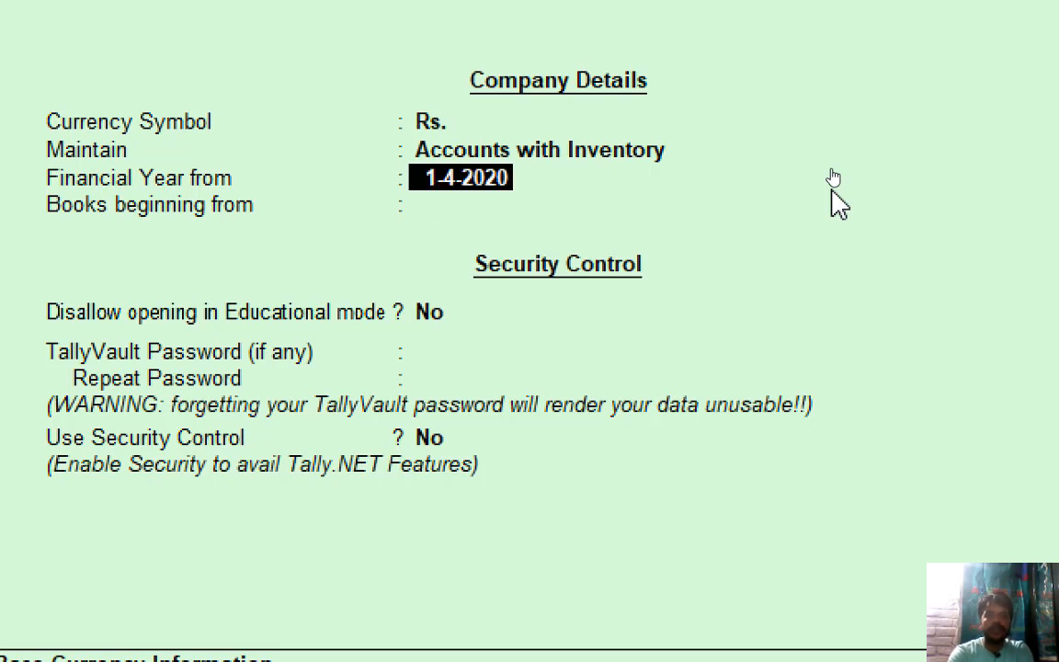
key(Return)
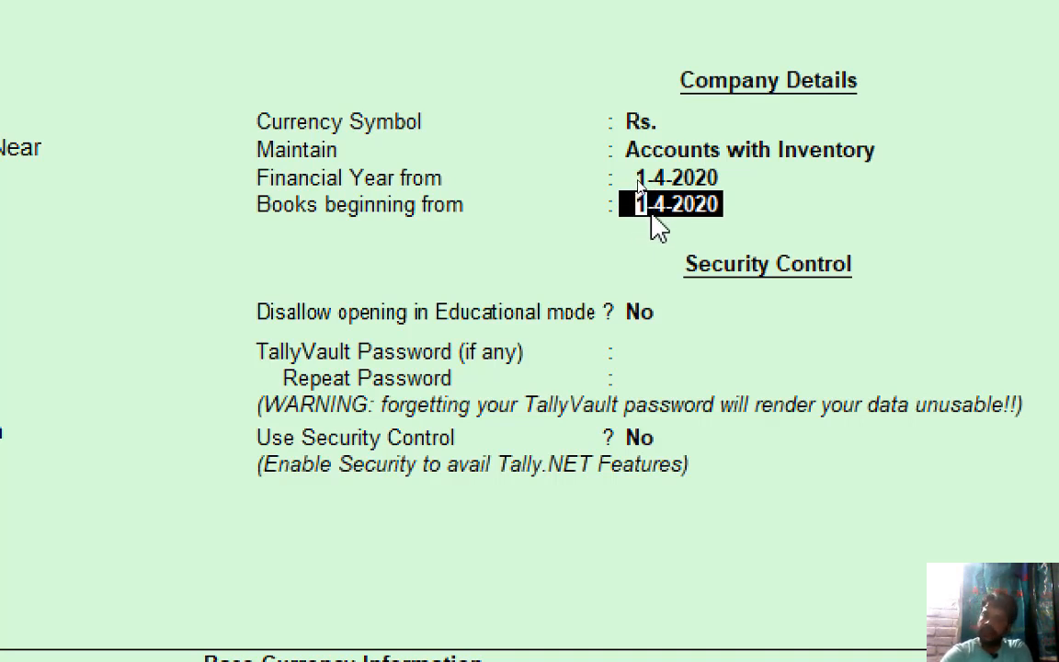
key(Return)
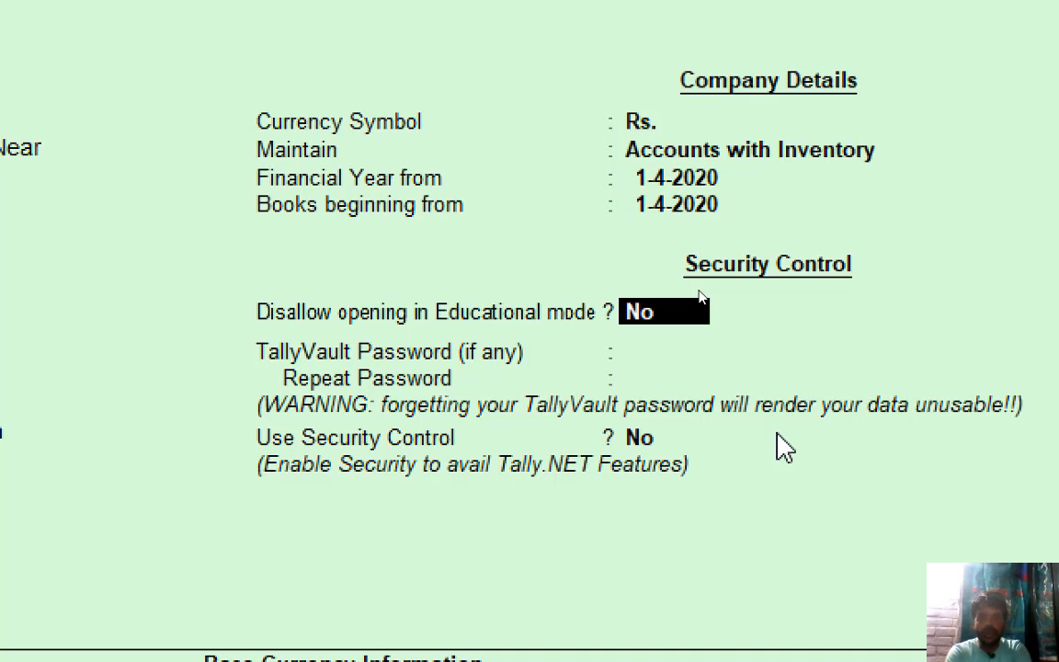
Leave TallyVault blank, enable Security Control, and set the administrator name and password twice.
key(Return)
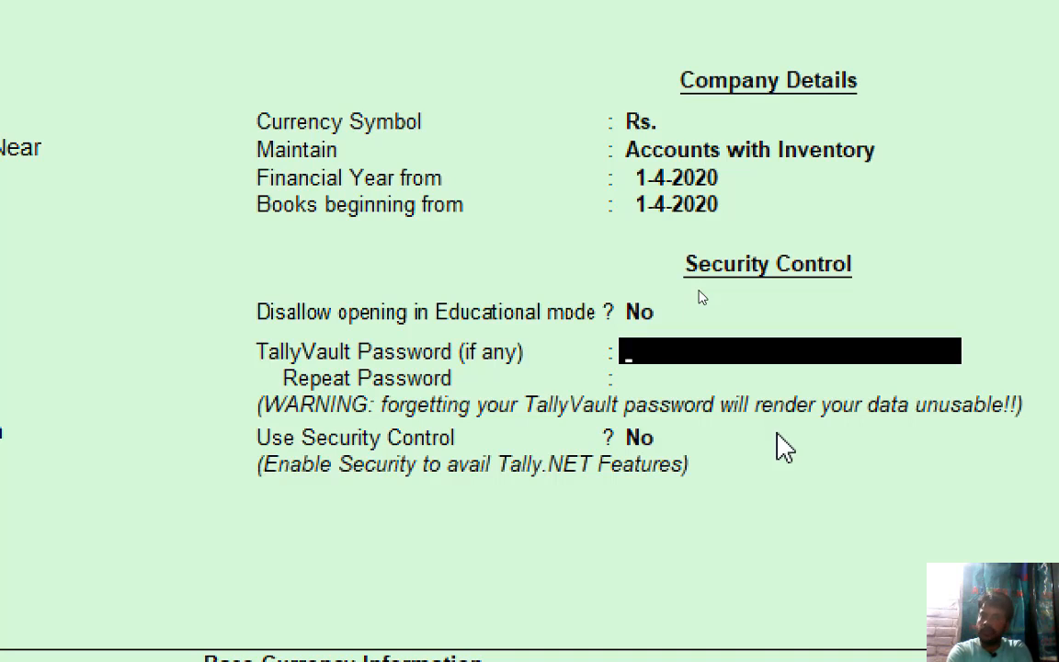
key(Return)
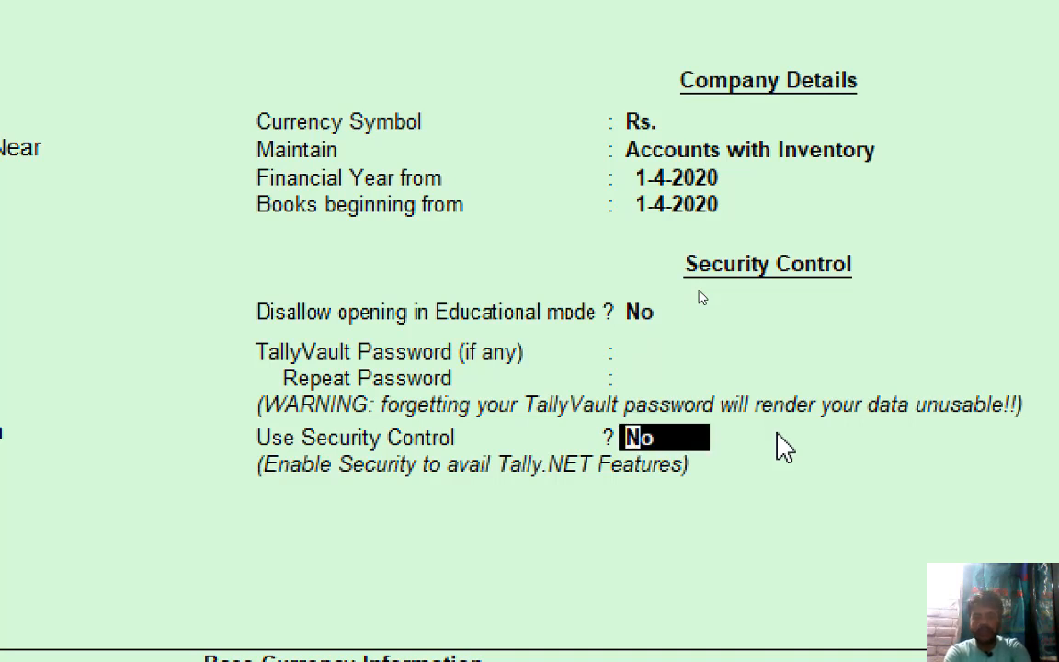
text(y)
key(Return)
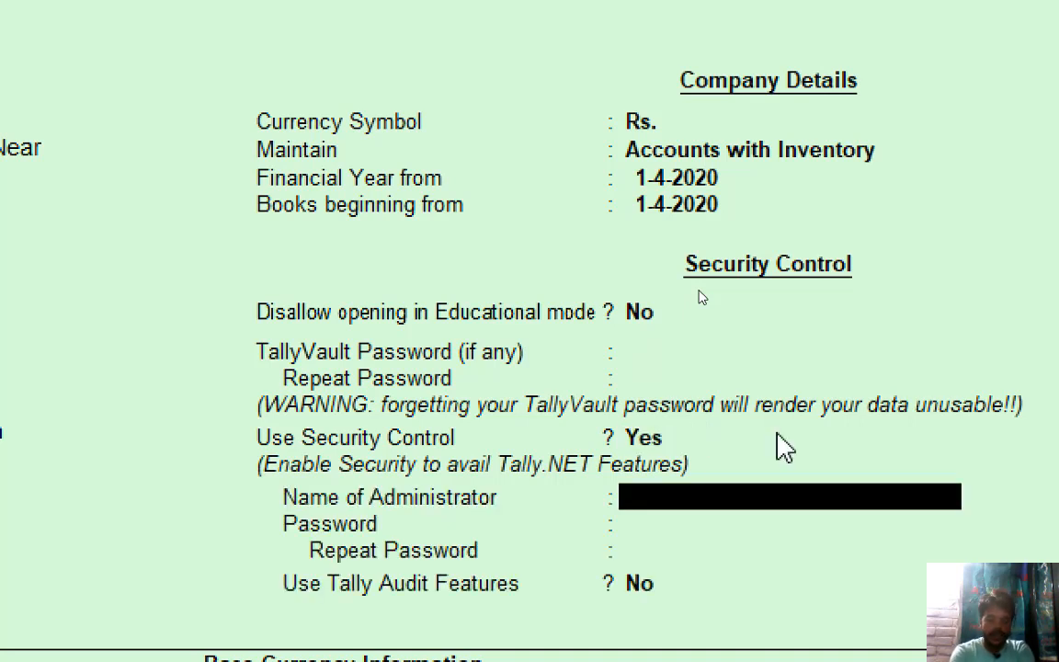
text(jai)
key(Return)
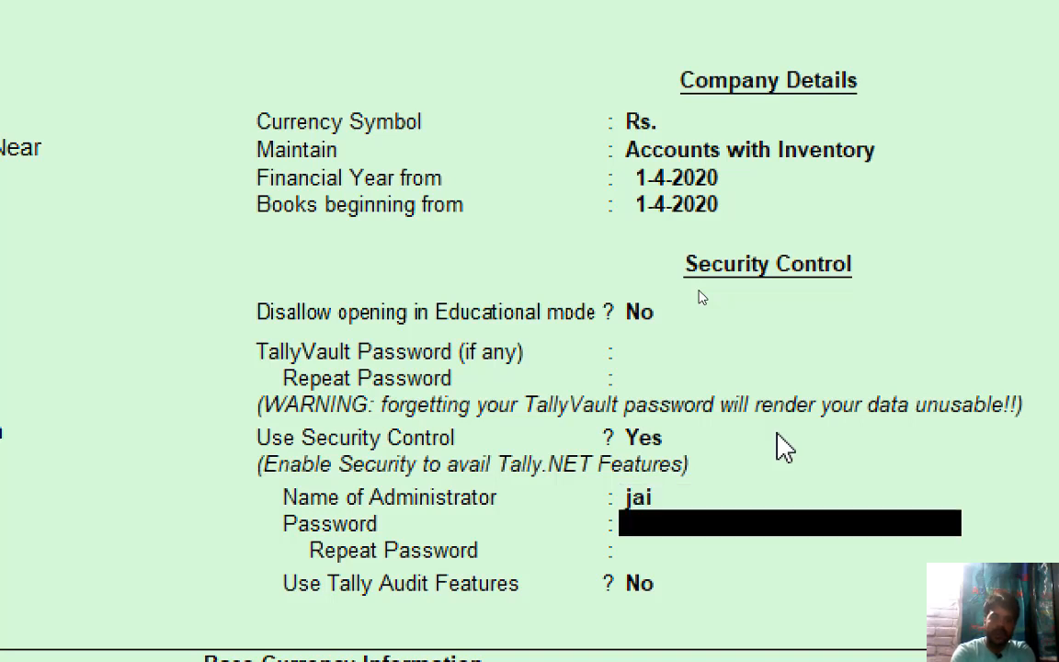
text(***)
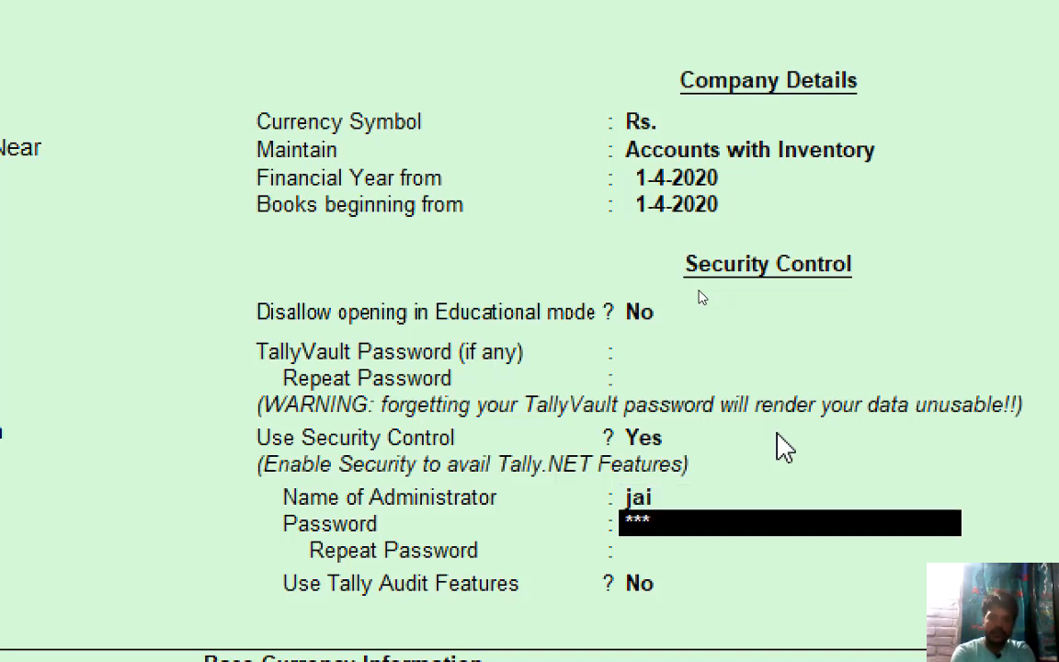
key(Return)
text(***)
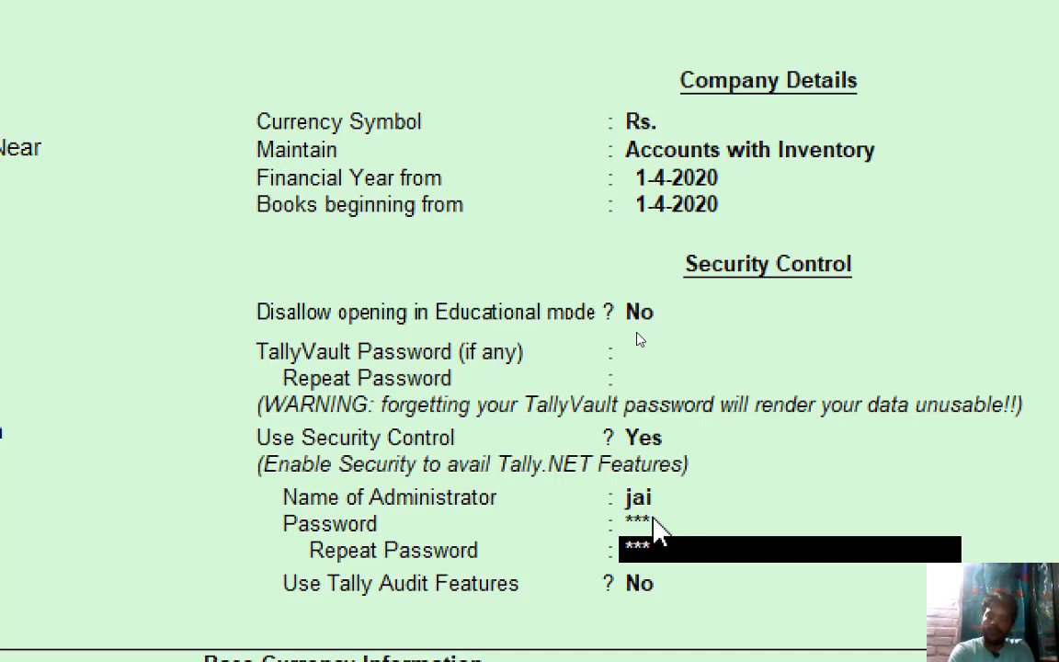
key(Return)
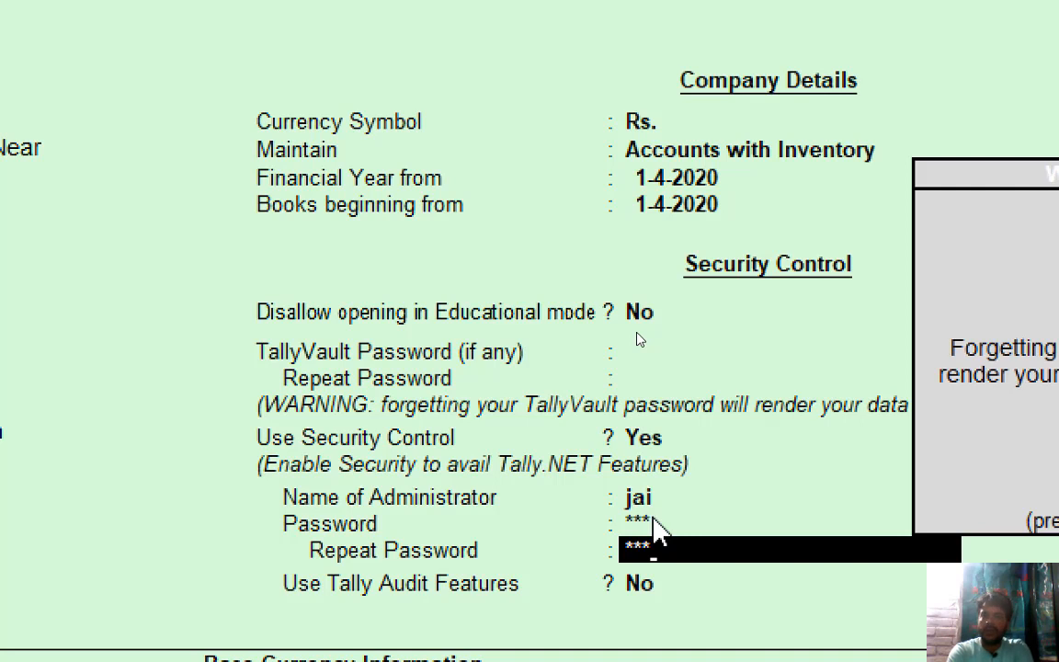
Dismiss the forgotten-password warning and set Tally Audit Features to Yes.
key(Return)
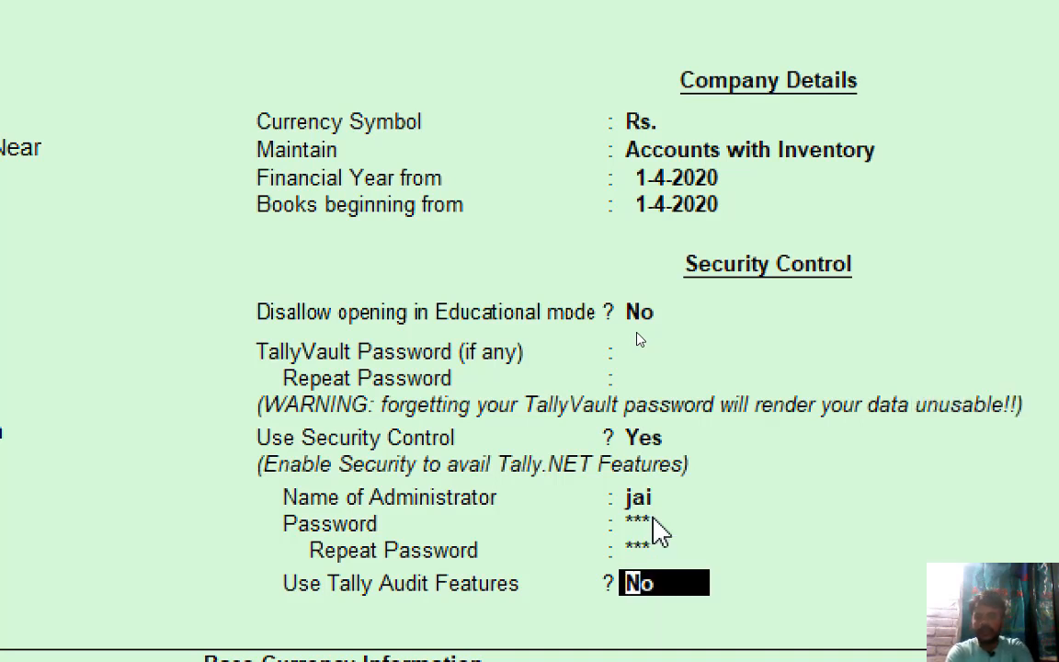
text(y)
key(Return)
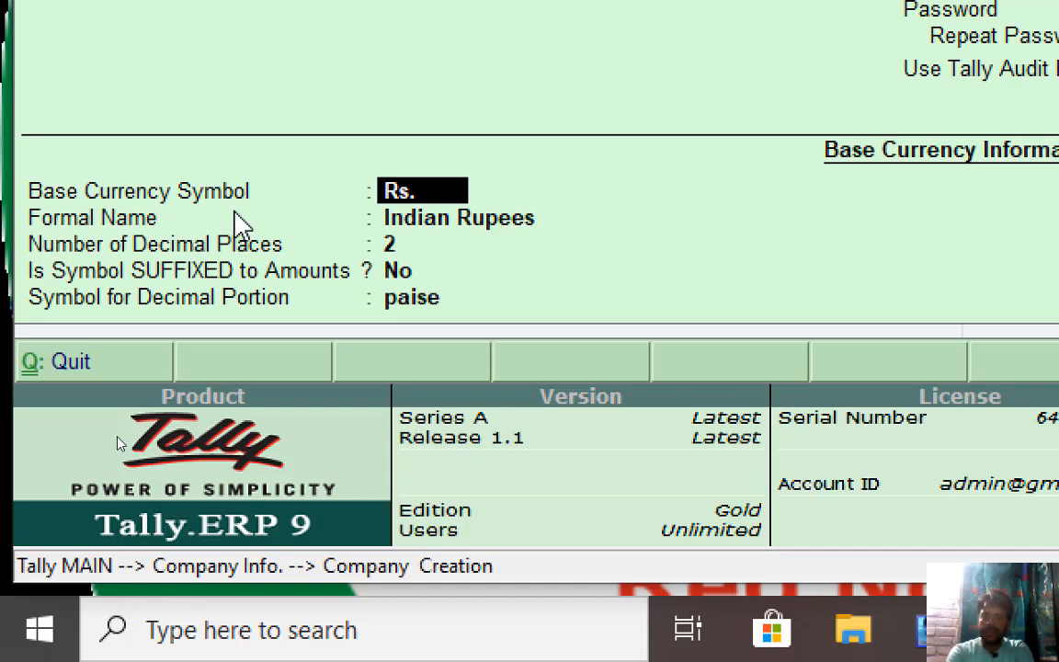
key(Return)
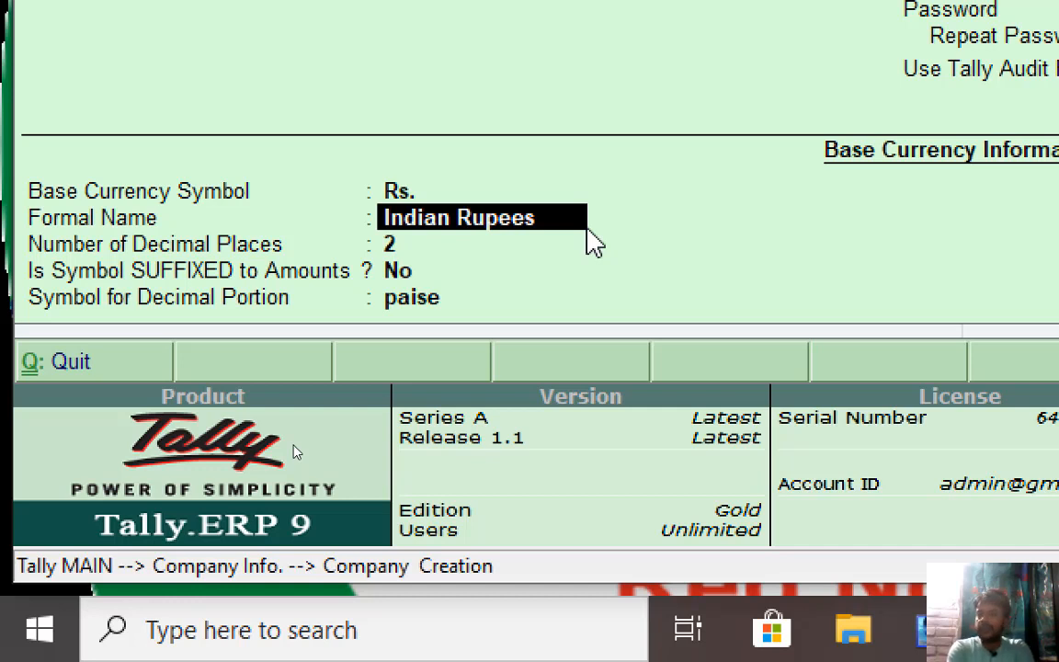
key(Return)
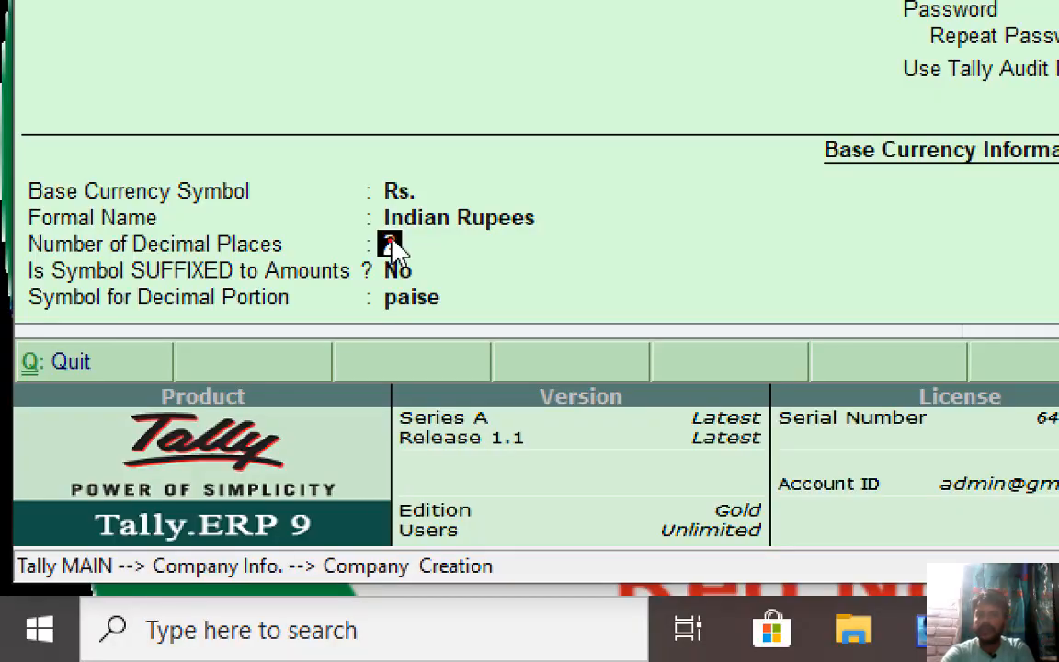
drag(504, 79, 505, 127)
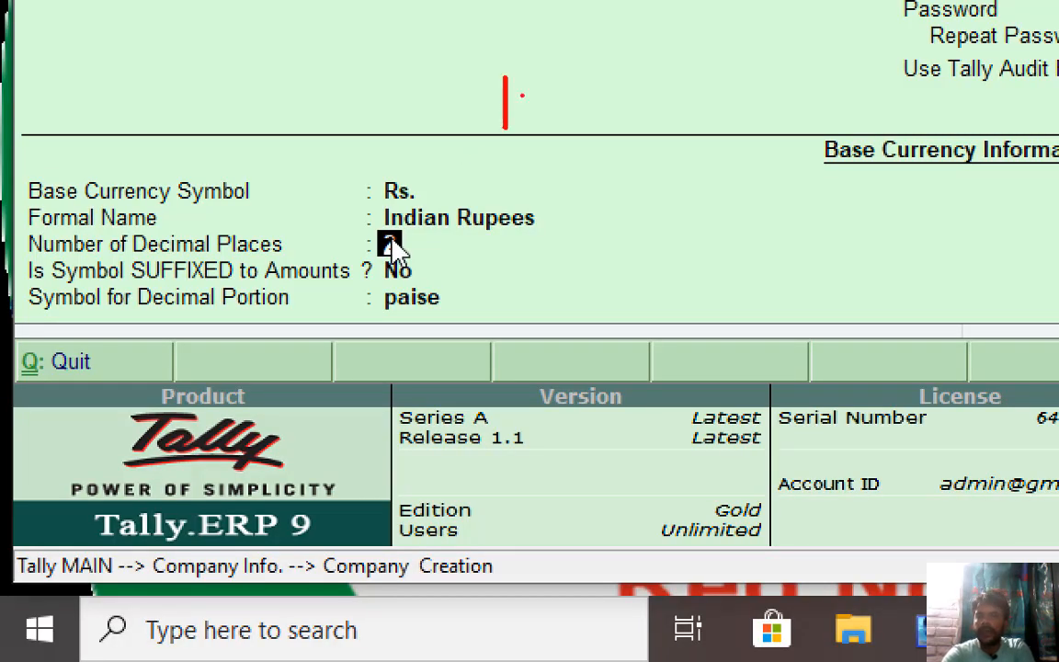
mouse_move(508, 77)
mouse_down()
mouse_move(515, 109)
mouse_move(550, 133)
mouse_up()
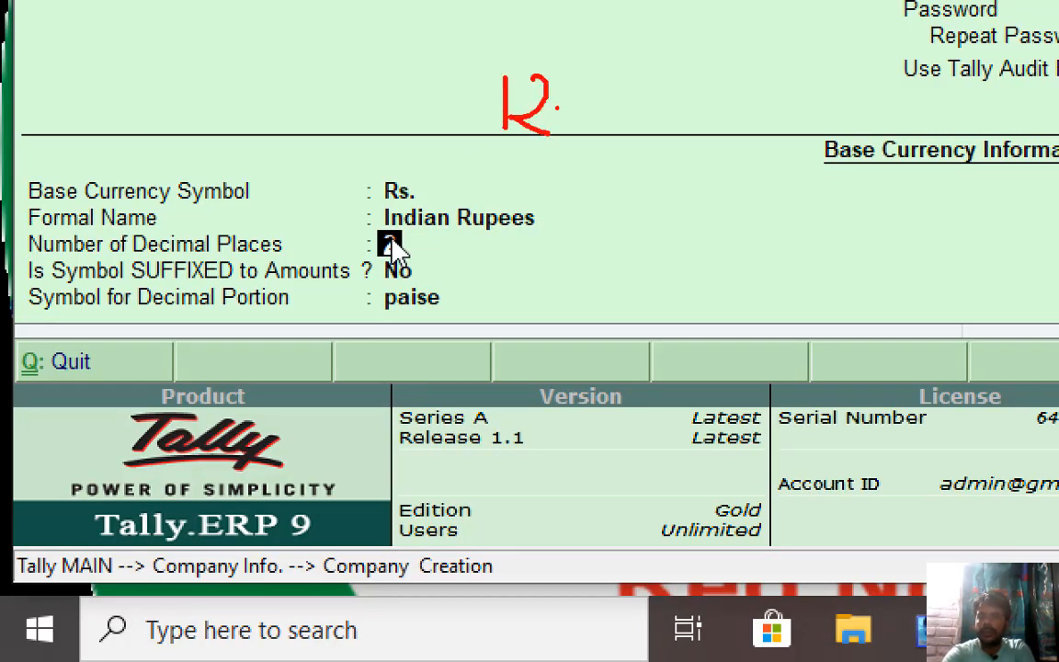
drag(598, 85, 565, 126)
mouse_move(624, 86)
mouse_down()
mouse_move(629, 125)
mouse_move(648, 92)
mouse_move(631, 84)
mouse_up()
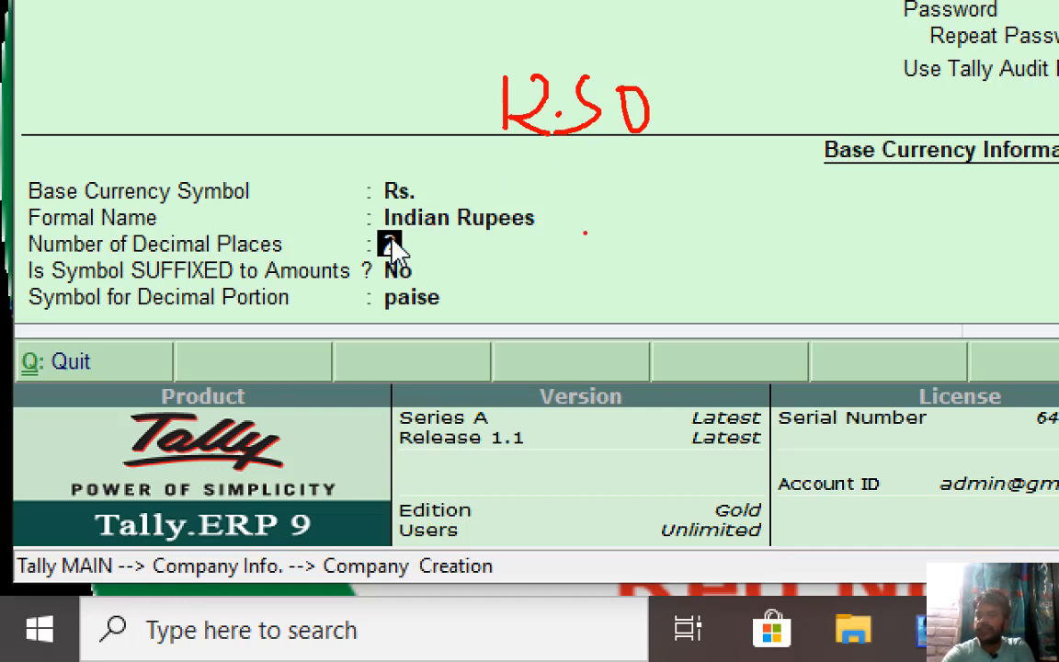
drag(593, 195, 593, 241)
mouse_move(633, 200)
mouse_down()
mouse_move(633, 243)
mouse_move(673, 241)
mouse_up()
mouse_move(703, 195)
mouse_down()
mouse_move(689, 221)
mouse_move(658, 237)
mouse_up()
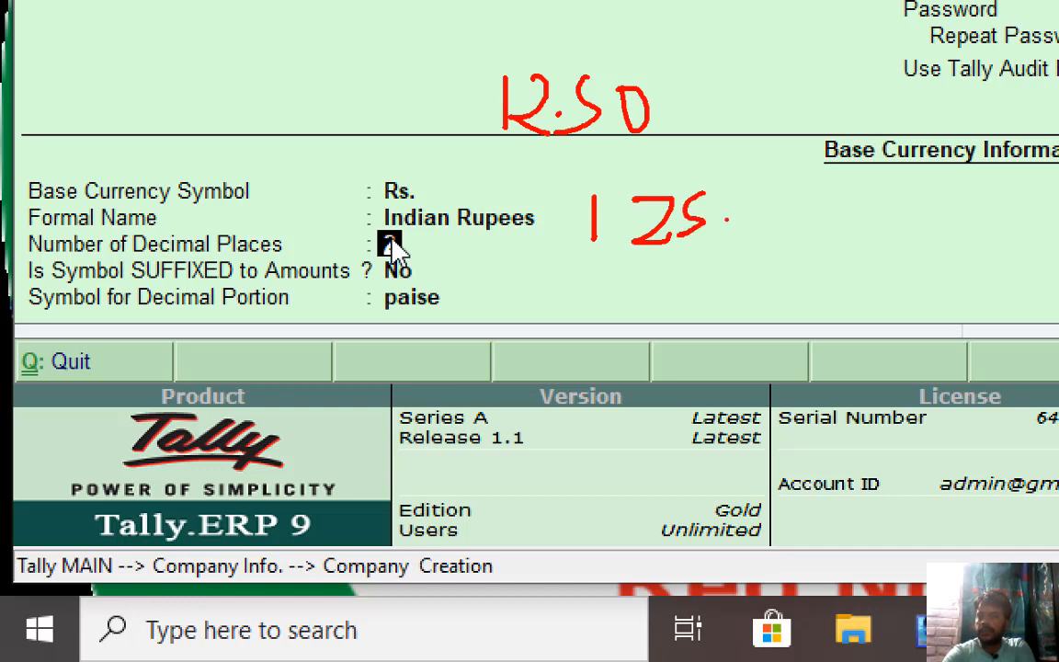
mouse_move(760, 197)
mouse_down()
mouse_move(791, 213)
mouse_move(759, 247)
mouse_up()
click(815, 198)
drag(815, 198, 815, 261)
click(750, 285)
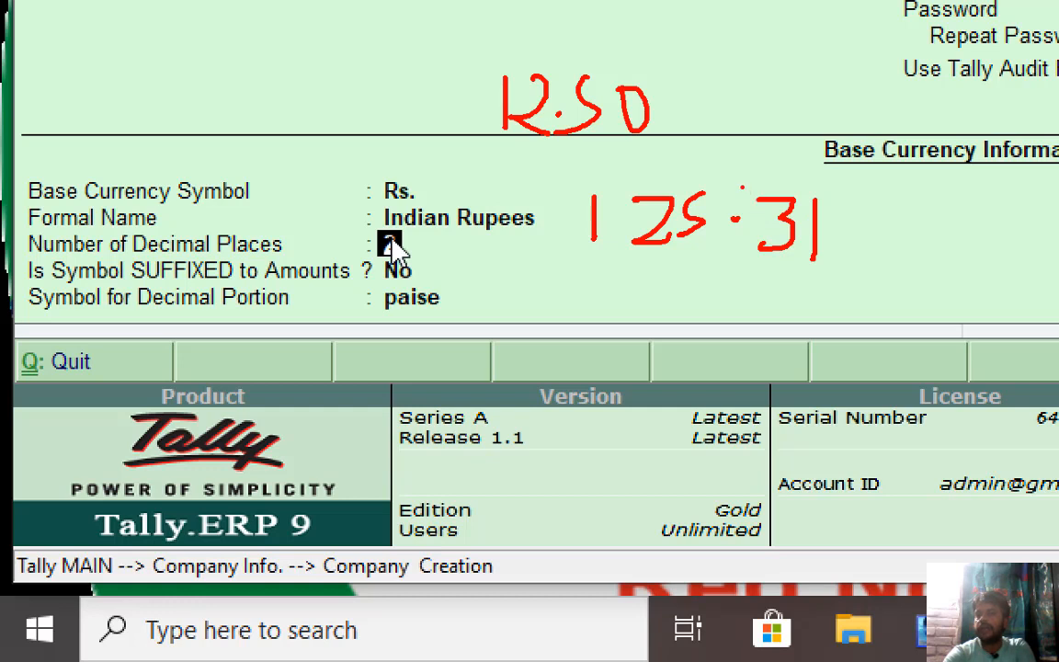
mouse_move(731, 203)
mouse_down()
mouse_move(729, 237)
mouse_move(827, 280)
mouse_move(848, 208)
mouse_move(791, 181)
mouse_move(762, 182)
mouse_up()
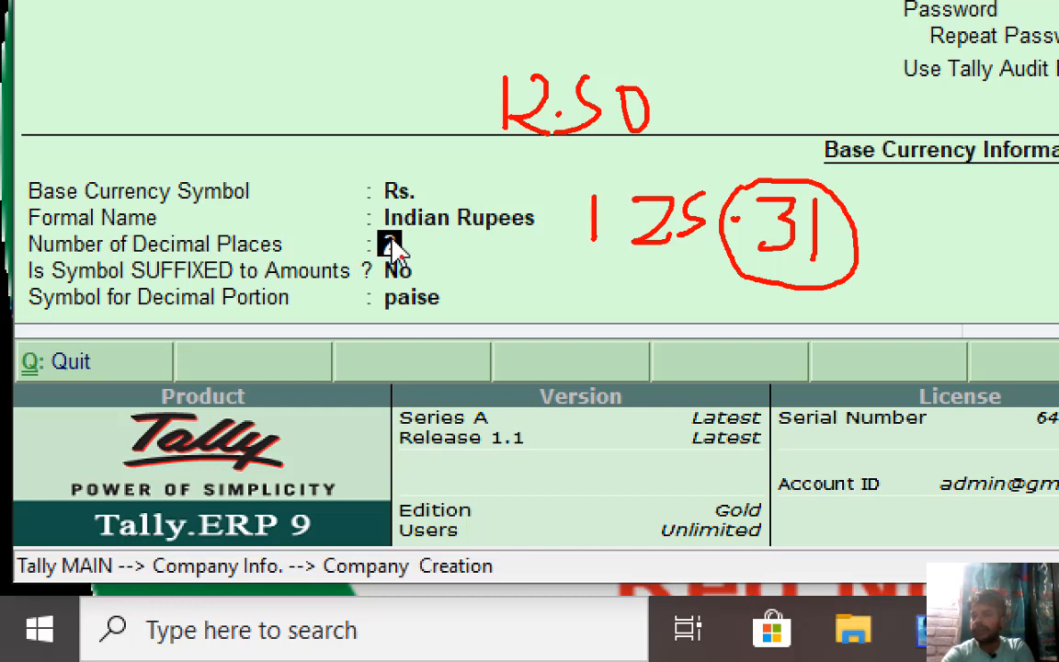
key(Escape)
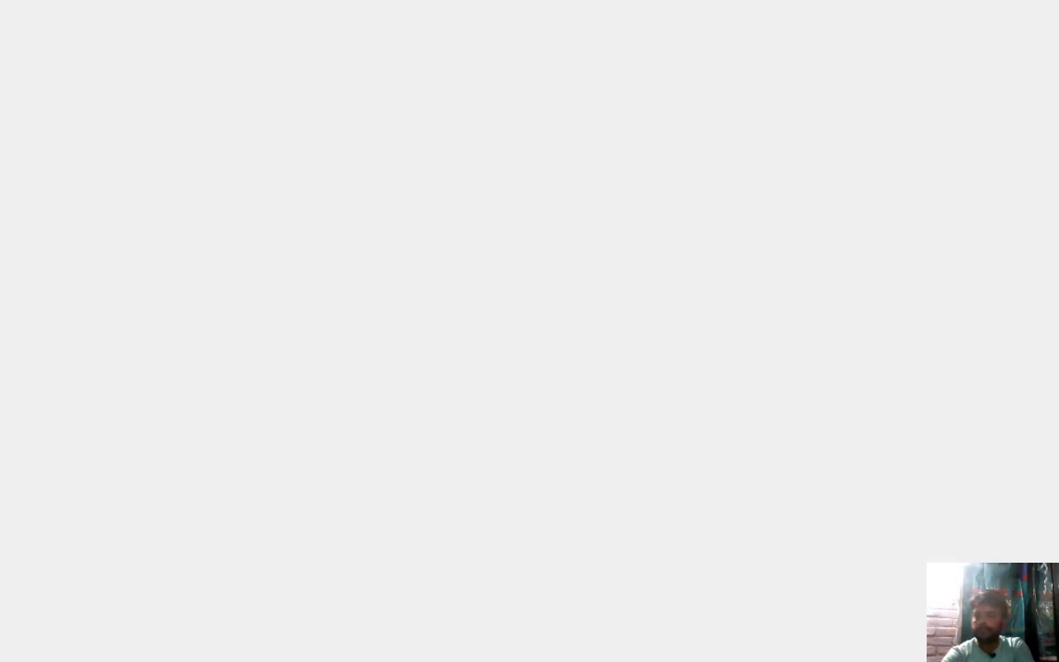
key(Return)
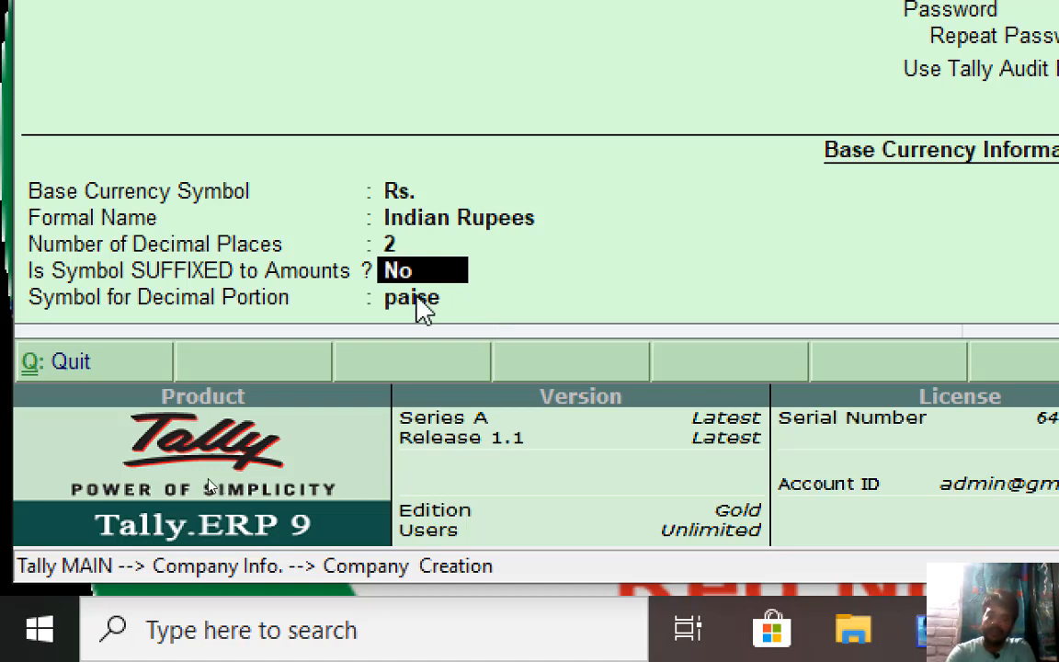
key(Return)
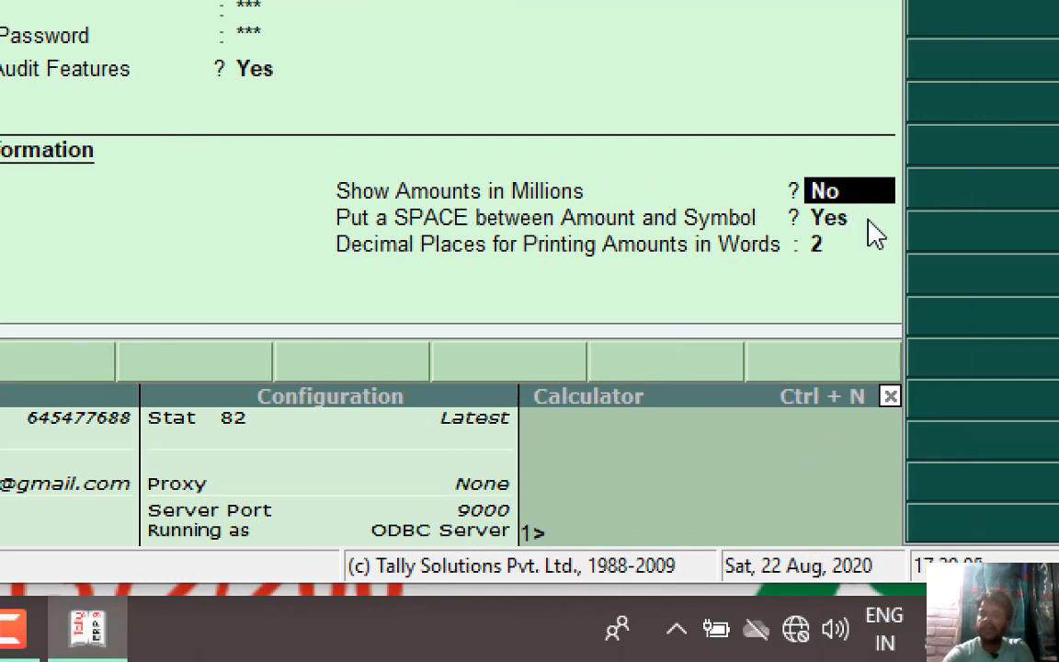
key(Return)
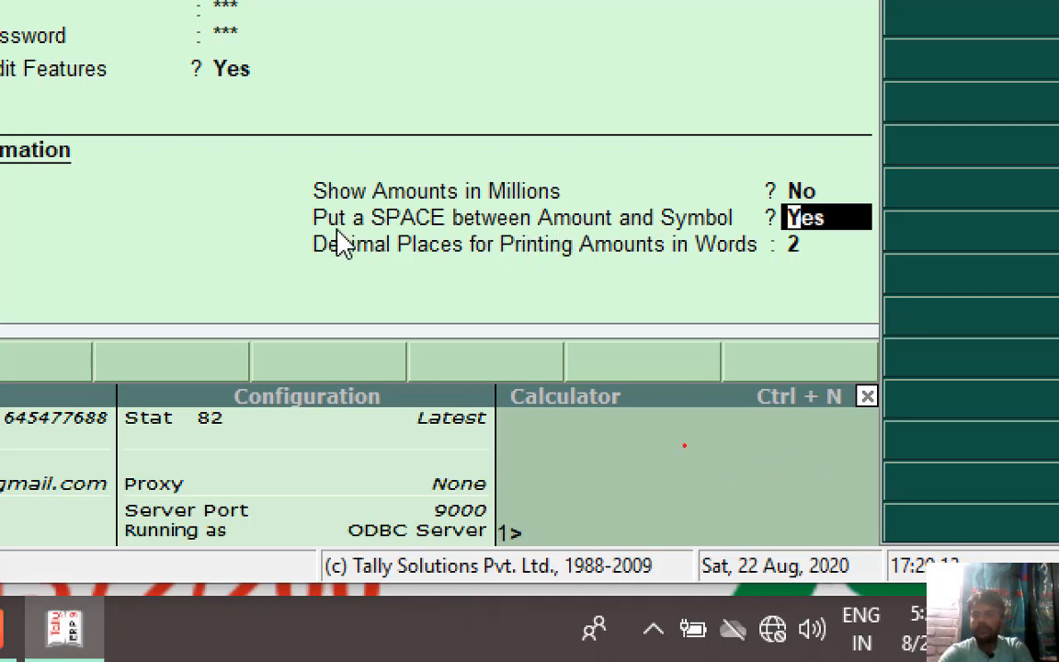
mouse_move(433, 61)
mouse_down()
mouse_move(422, 104)
mouse_move(450, 106)
mouse_up()
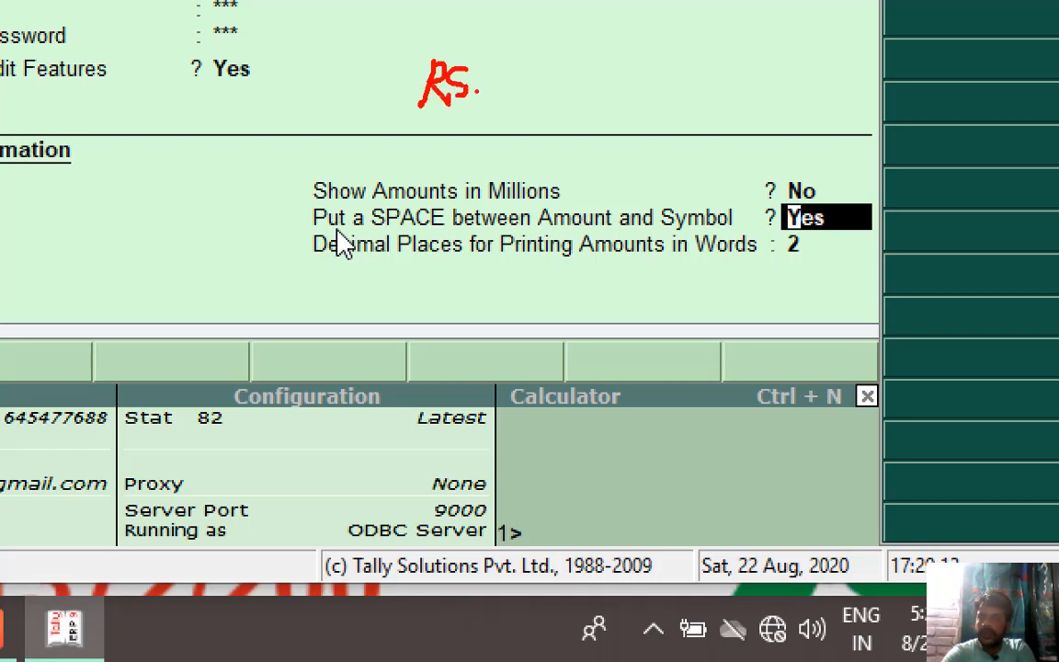
drag(486, 66, 479, 121)
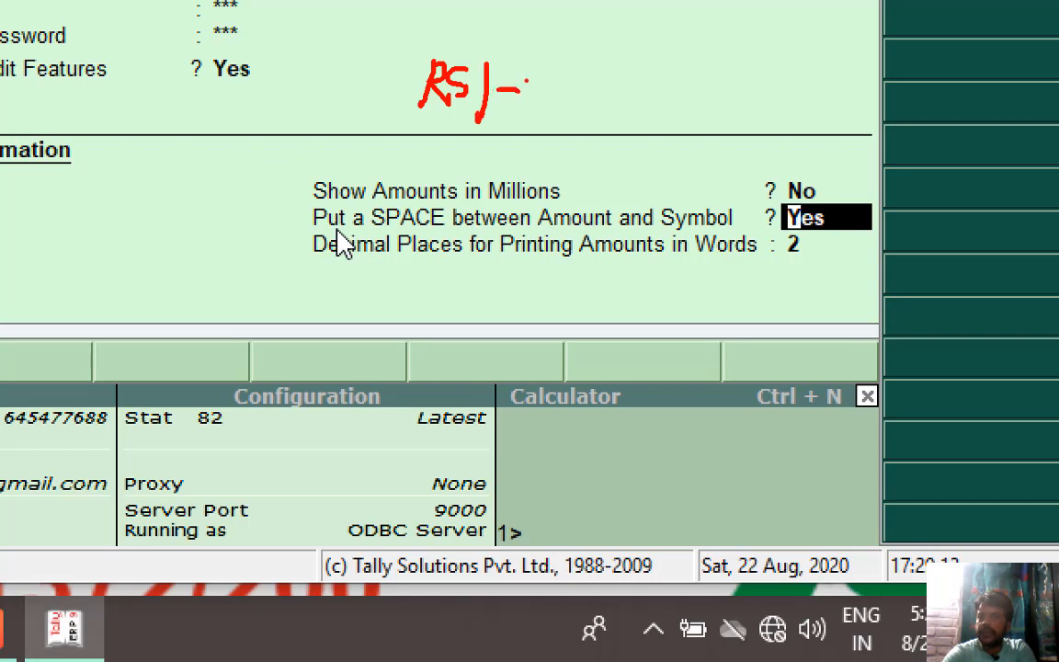
mouse_move(538, 66)
mouse_down()
mouse_move(540, 110)
mouse_move(578, 115)
mouse_up()
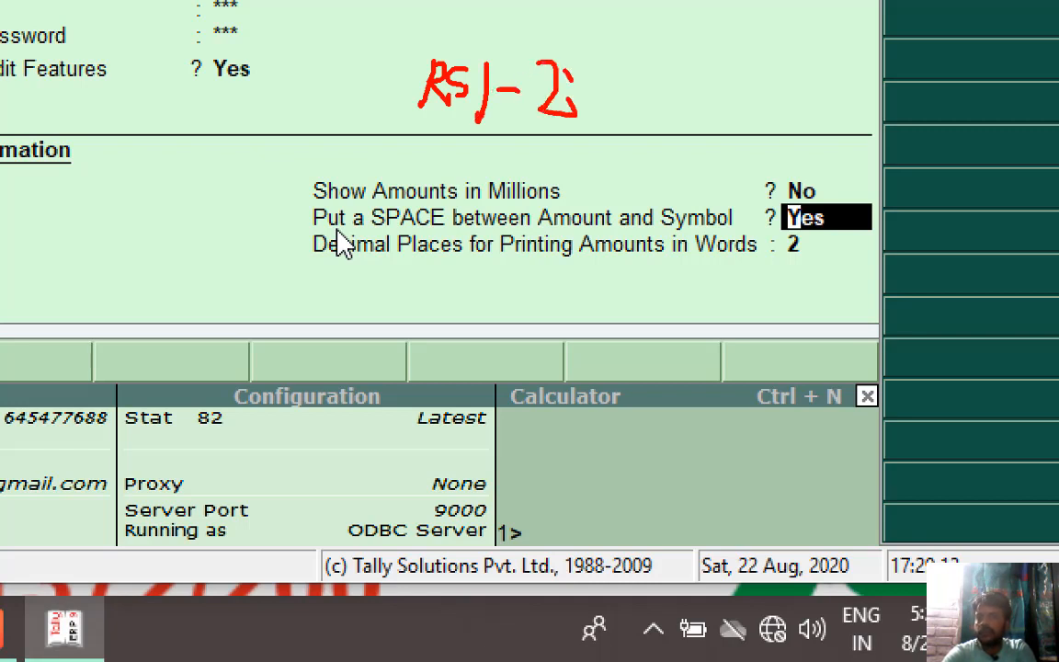
mouse_move(579, 69)
mouse_down()
mouse_move(596, 57)
mouse_move(639, 74)
mouse_up()
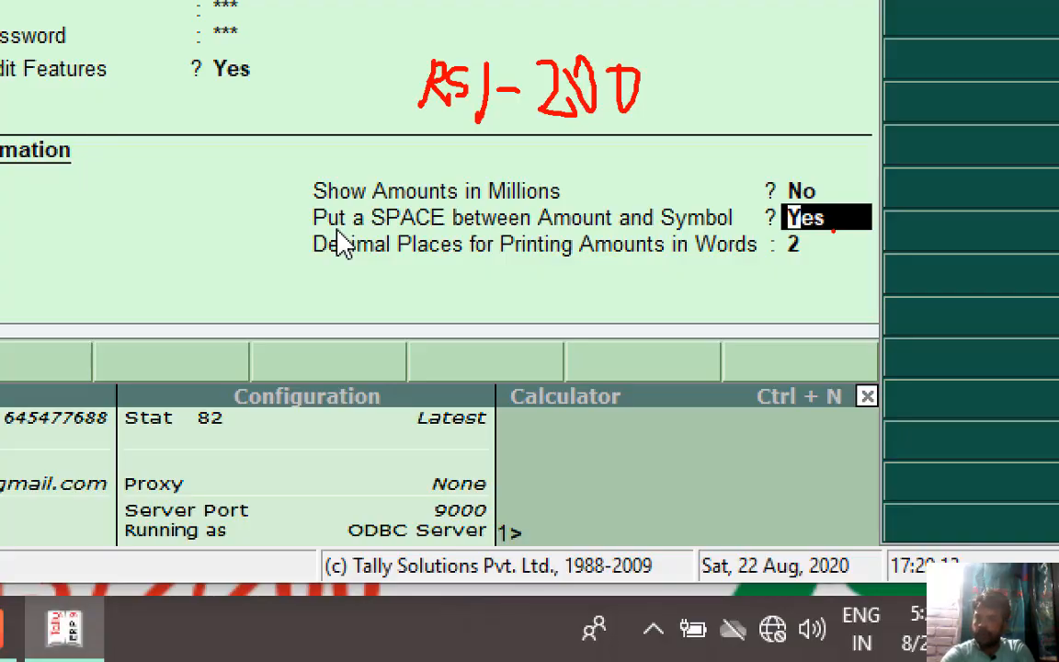
key(Escape)
key(Return)
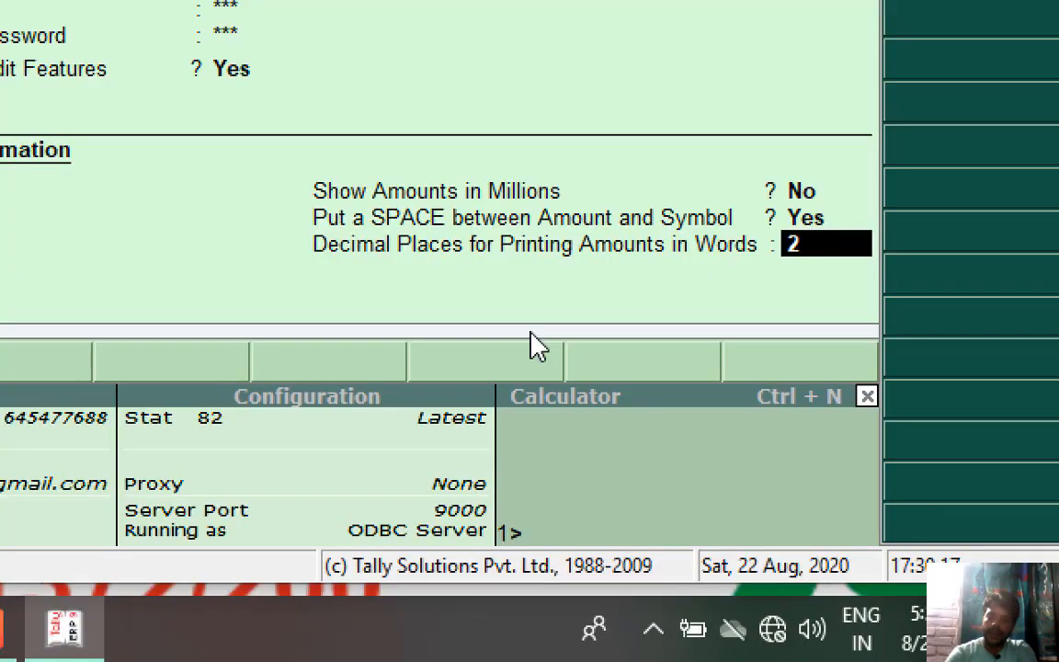
Accept 2 Decimal Places for Printing Amounts in Words to reach the Accept prompt.
key(Return)
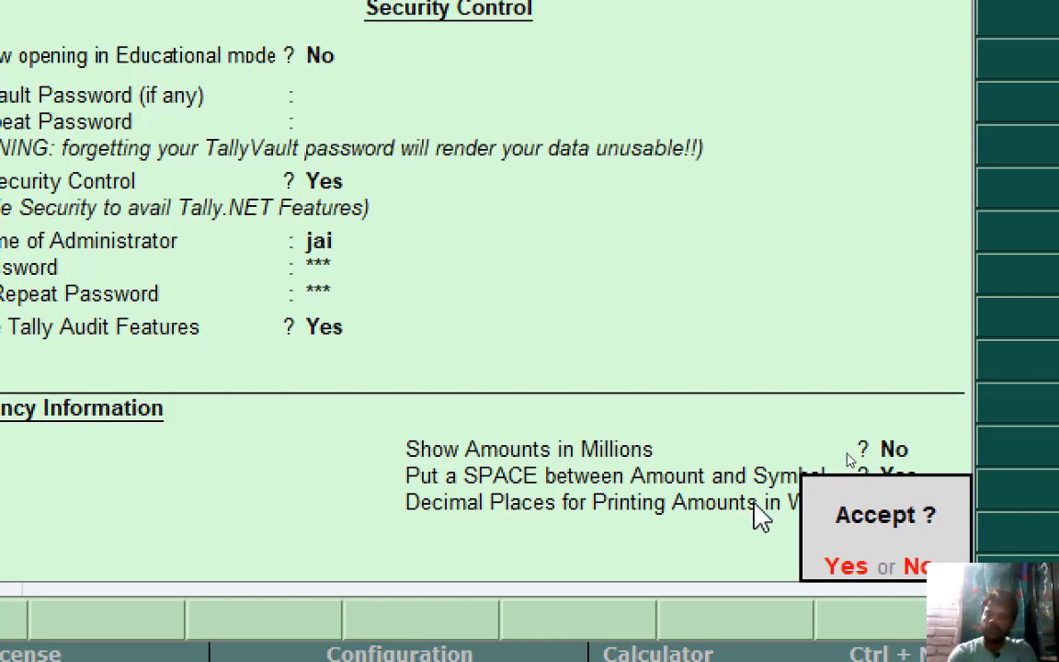
Accept JAI GANESH PVT LTD and log in with the administrator user name and password.
key(Return)
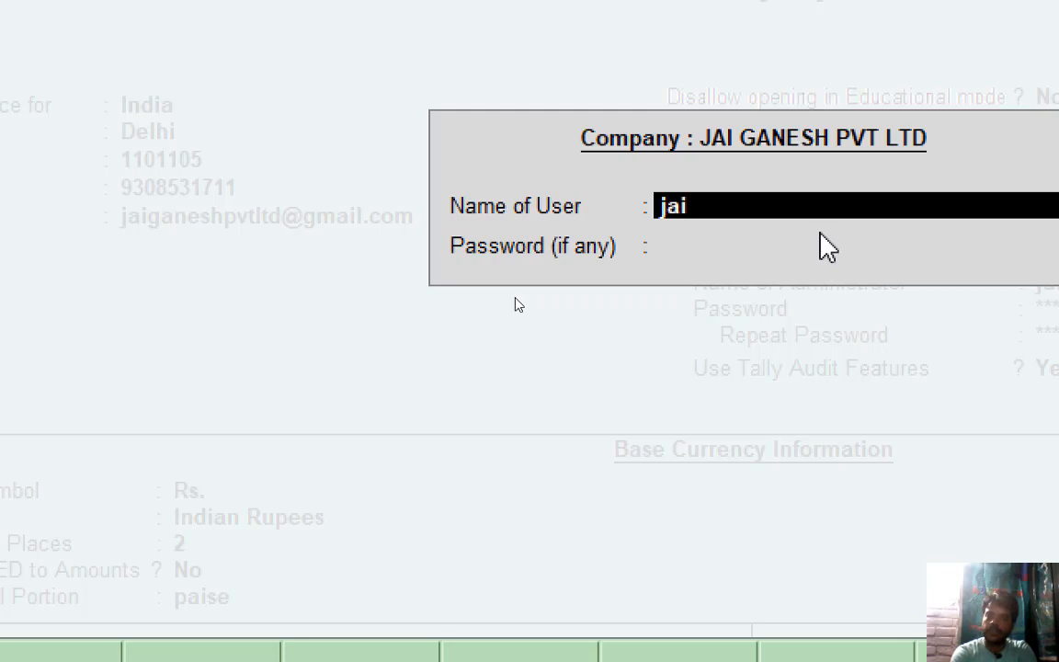
key(Return)
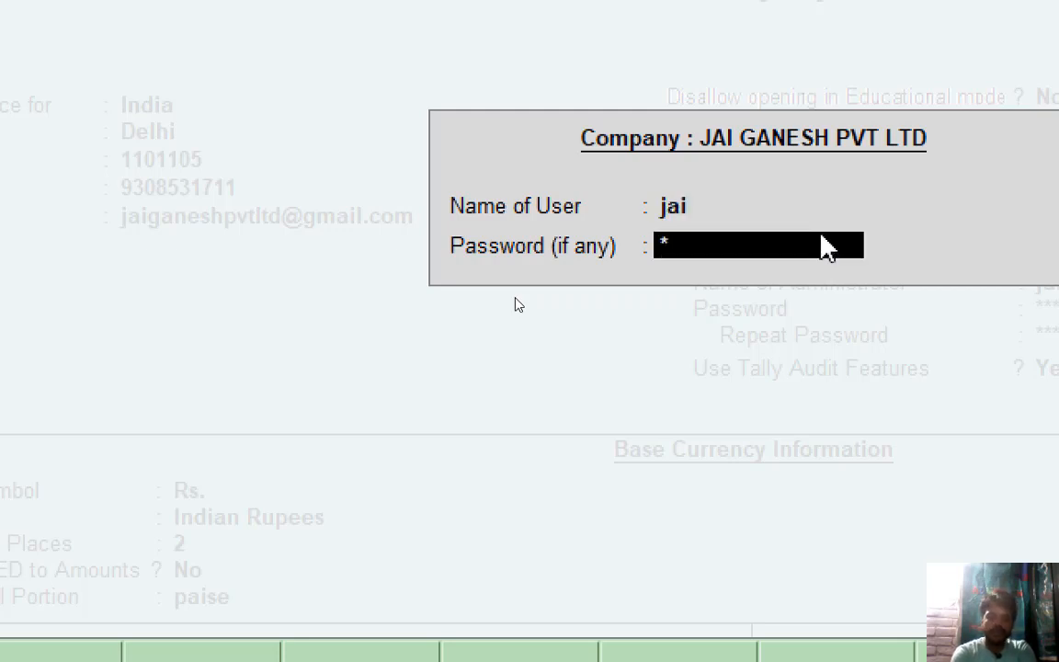
key(Return)
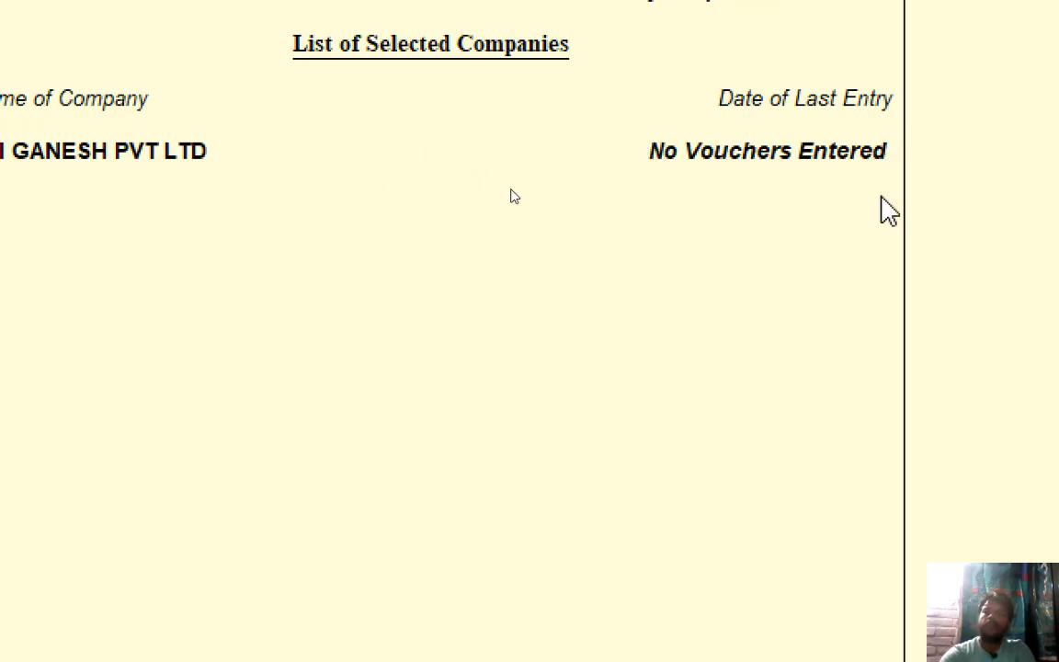
key(Escape)
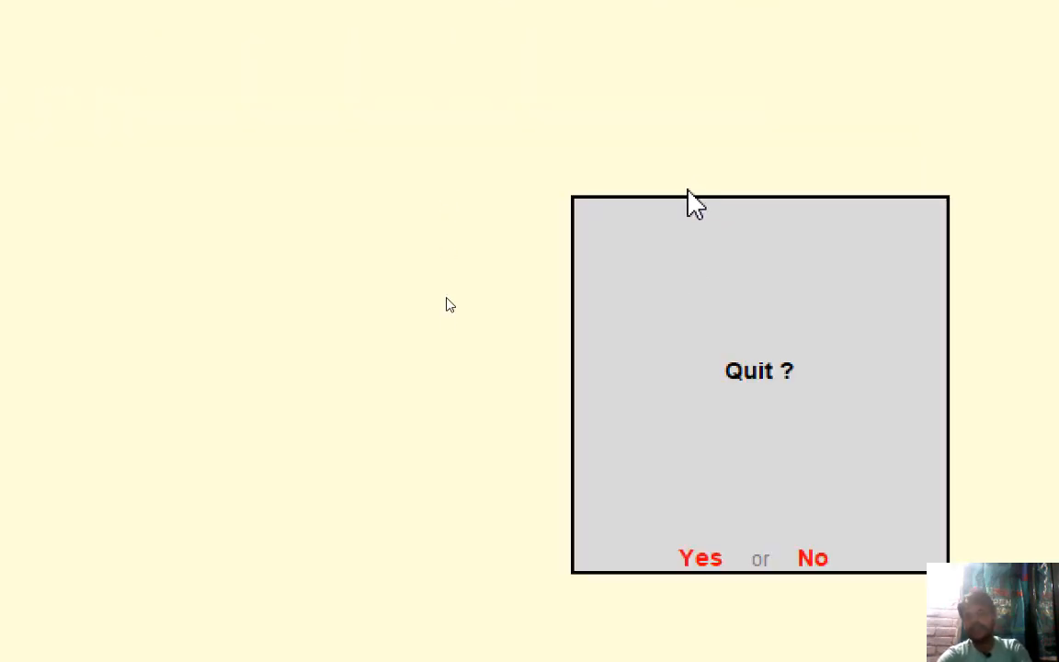
key(n)
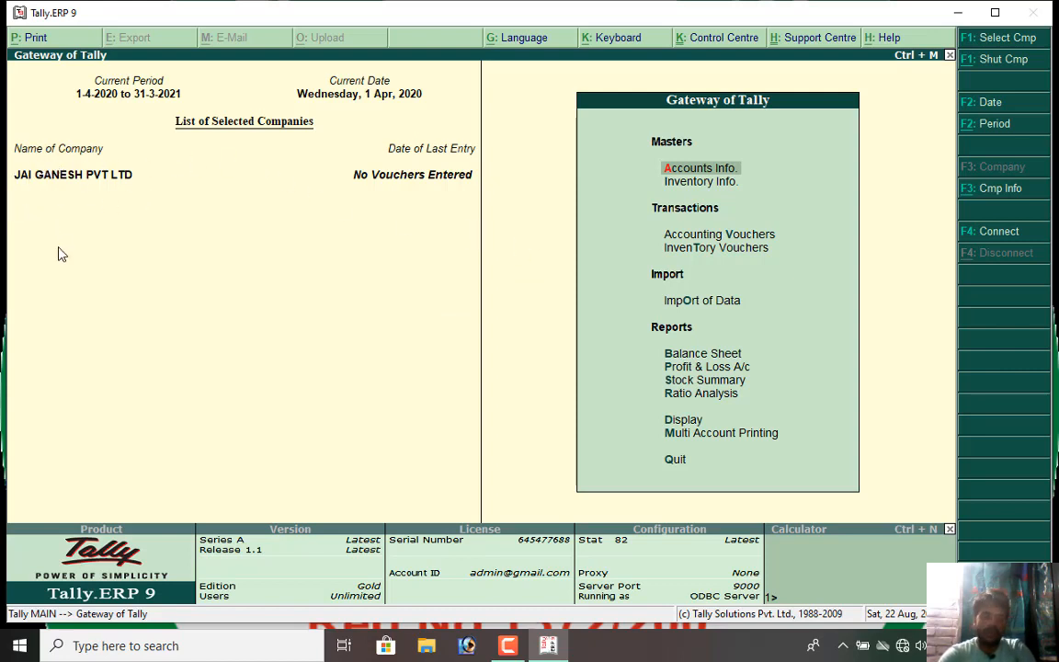
mouse_move(134, 160)
mouse_down()
mouse_move(46, 133)
mouse_move(9, 202)
mouse_move(97, 188)
mouse_move(140, 152)
mouse_up()
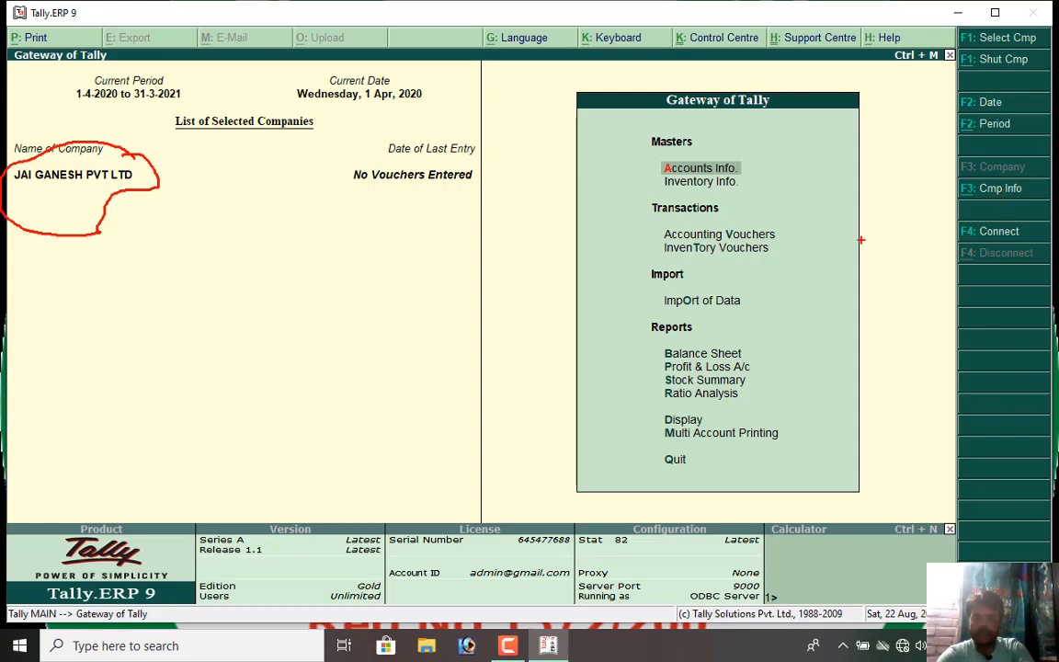
key(Escape)
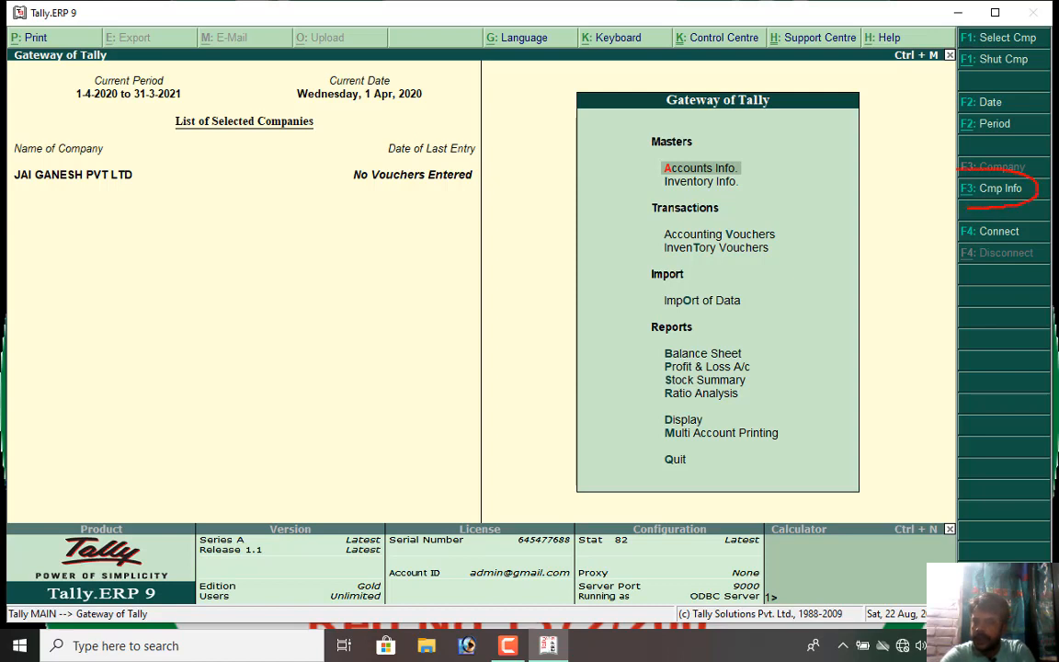
drag(957, 170, 947, 199)
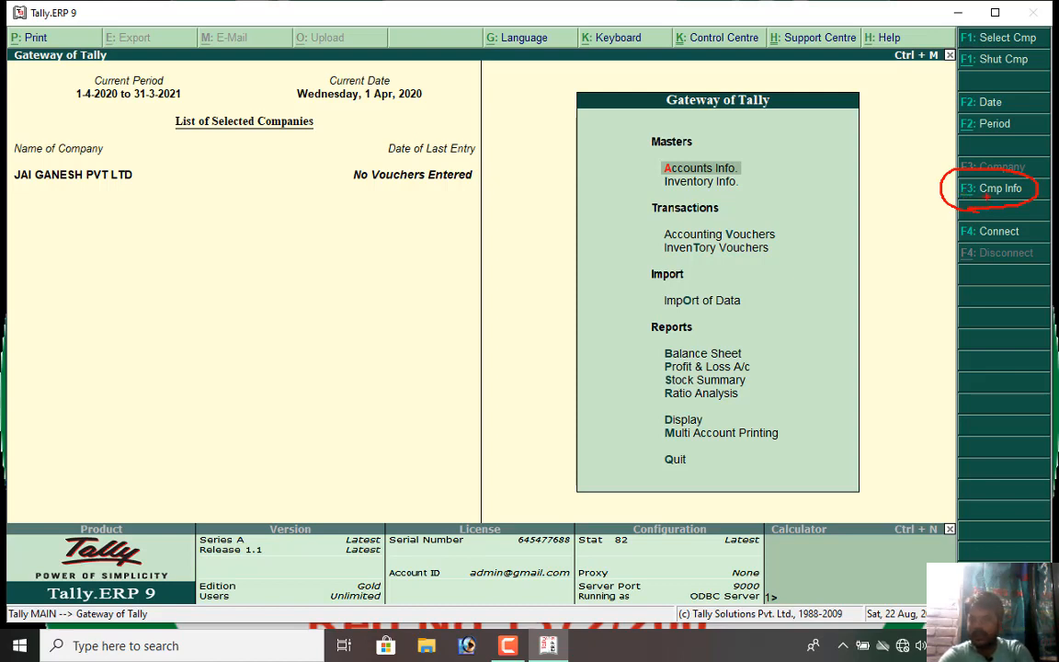
key(Escape)
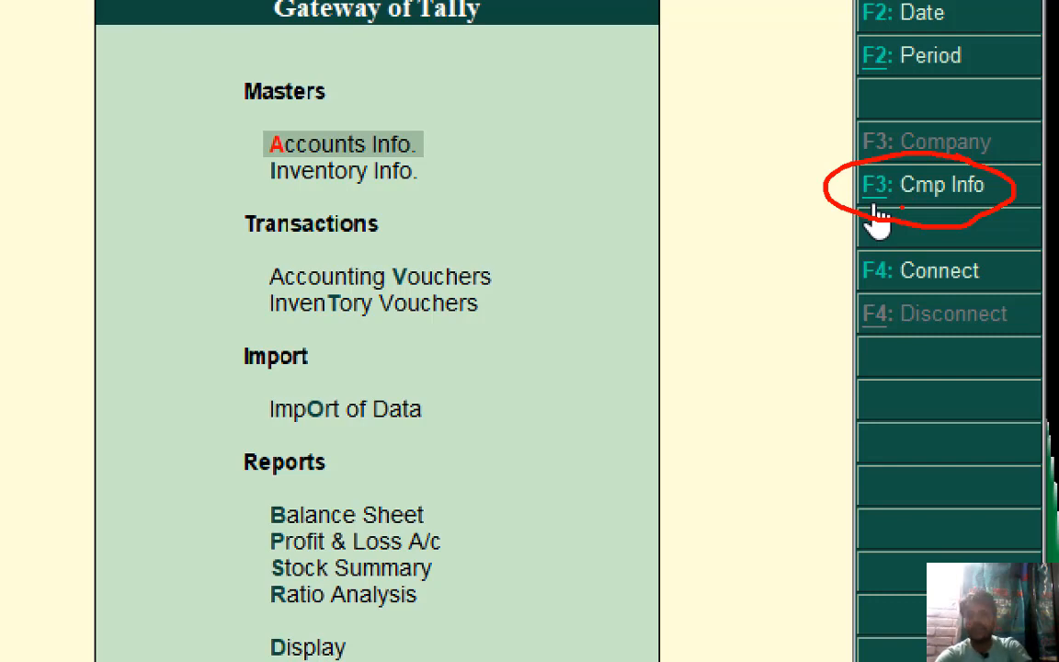
key(Escape)
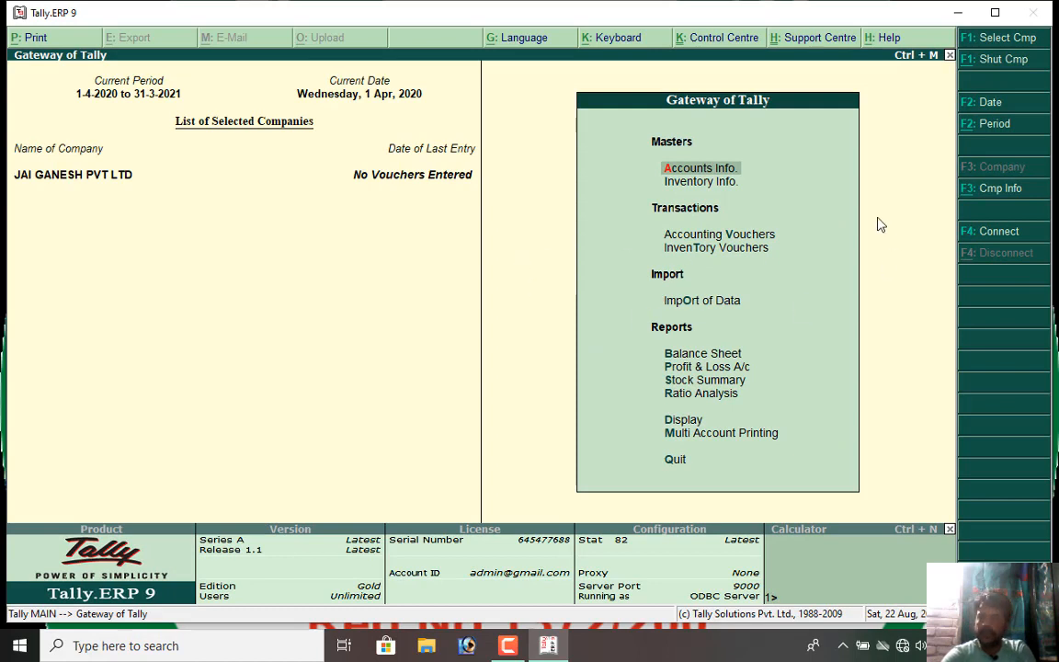
From Company Info, choose Alter to list JAI GANESH PVT LTD for alteration.
click(1001, 202)
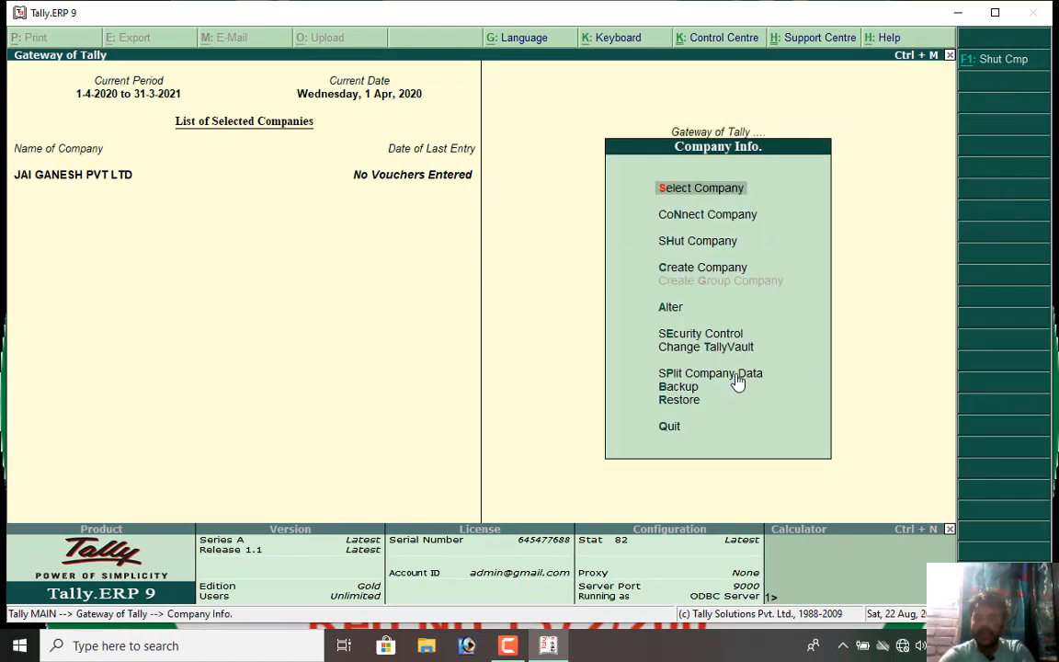
key(Escape)
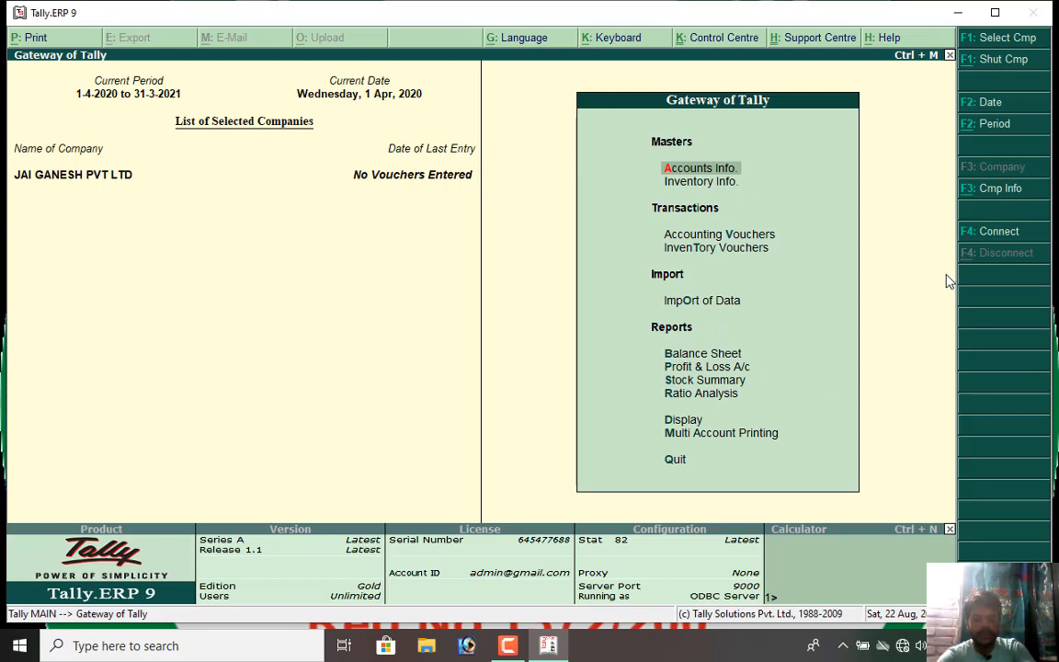
key(alt+F3)
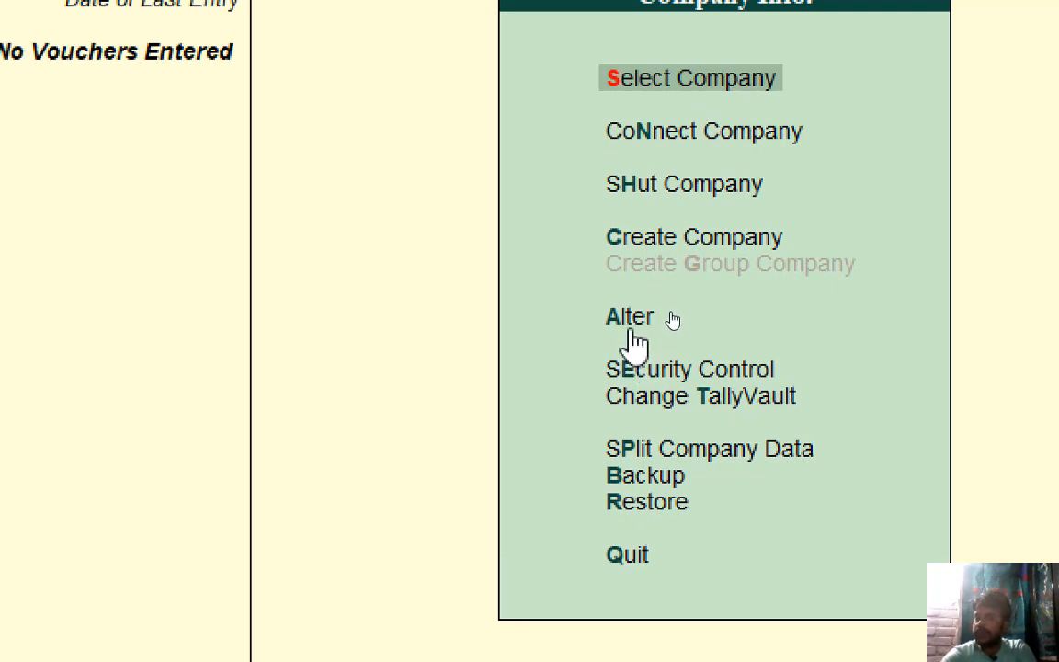
click(659, 324)
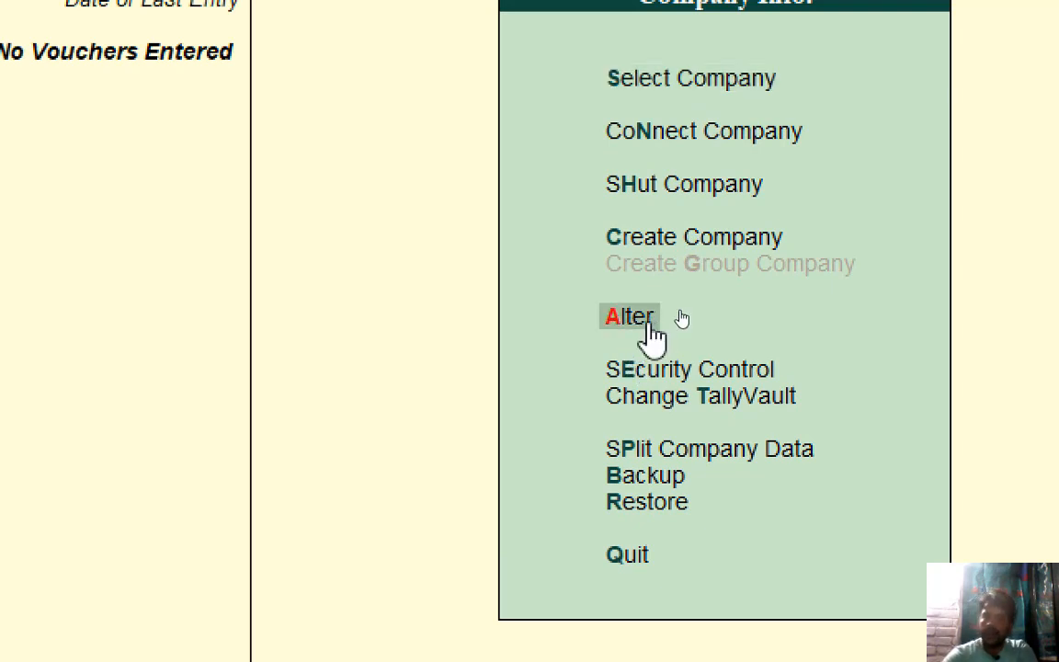
click(659, 323)
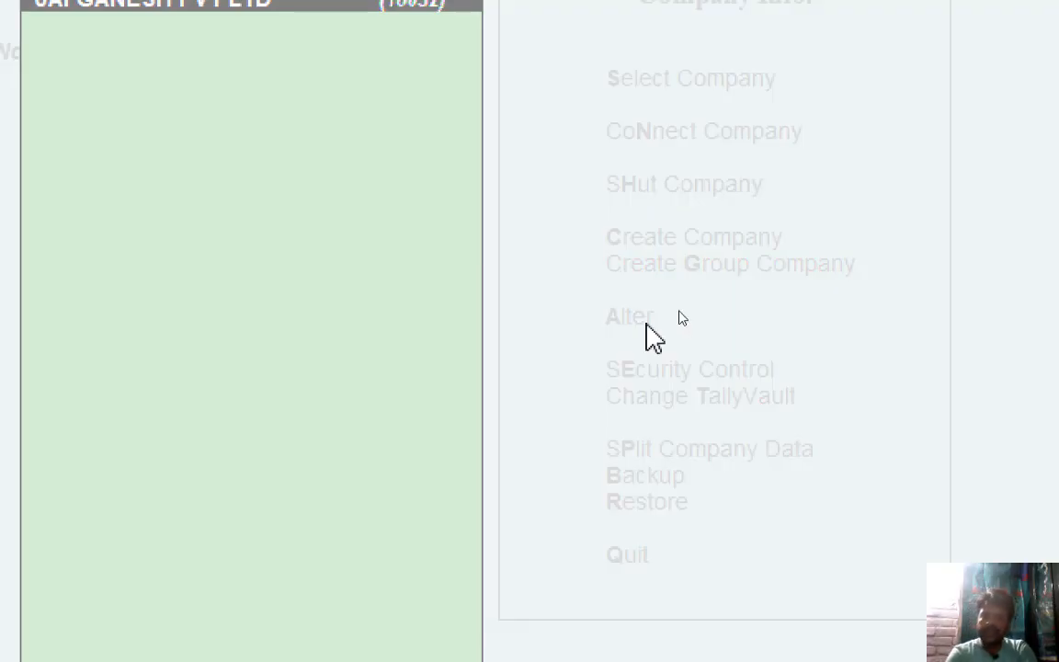
Open JAI GANESH PVT LTD in Company Alteration and accept every field unchanged.
key(Return)
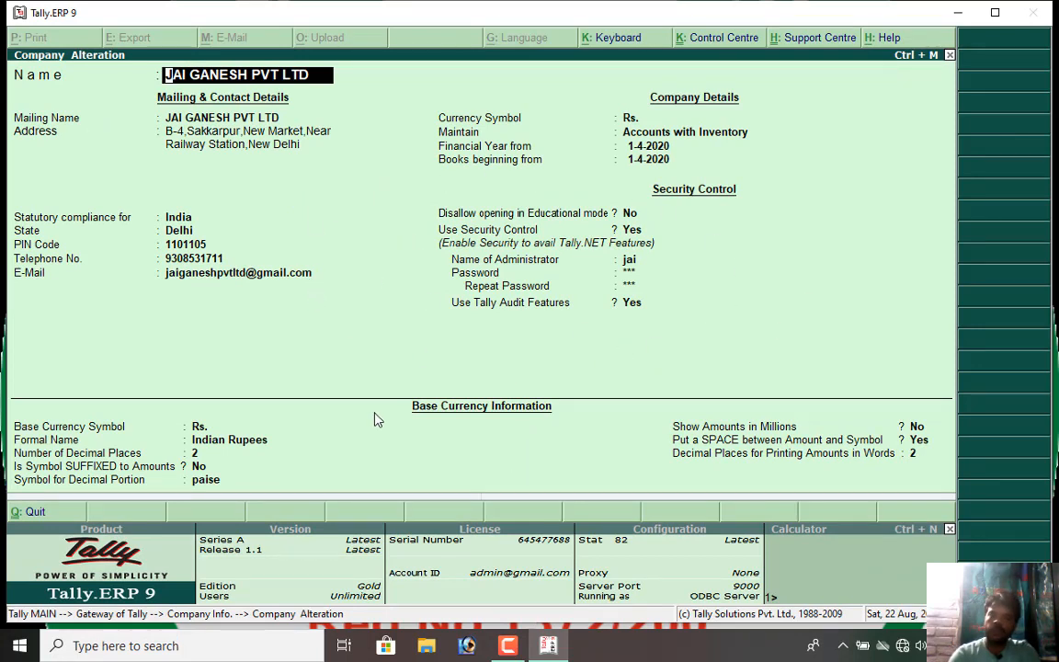
key(Return)
key(Return)
key(Return)
key(Return)
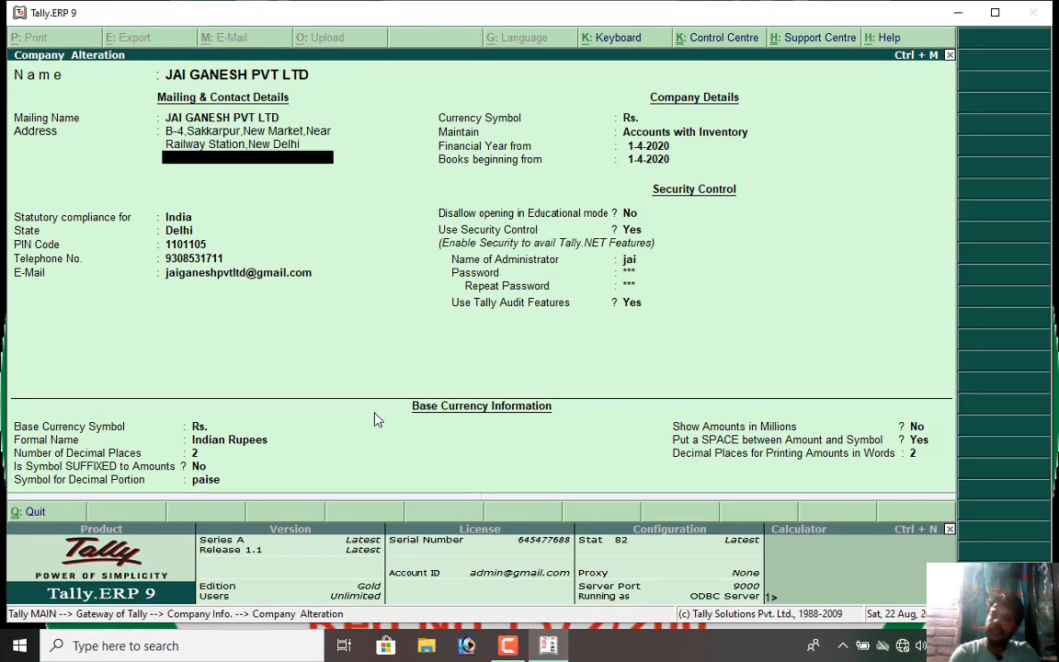
key(Return)
key(Return)
key(Return)
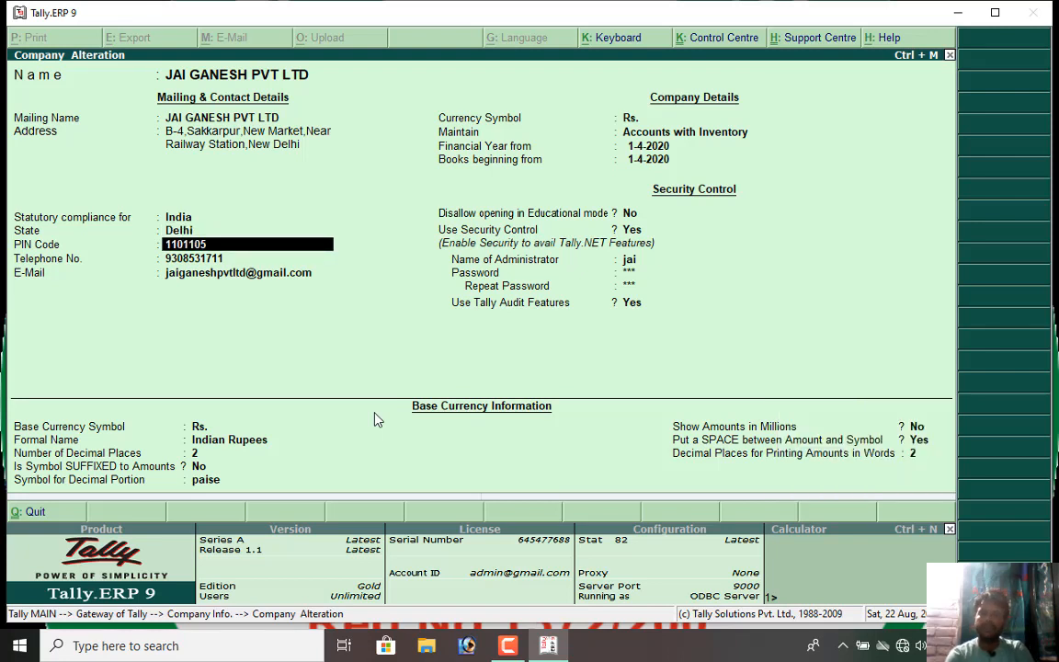
key(Return)
key(Return)
key(Return)
key(Return)
key(Return)
key(Return)
key(Return)
key(Return)
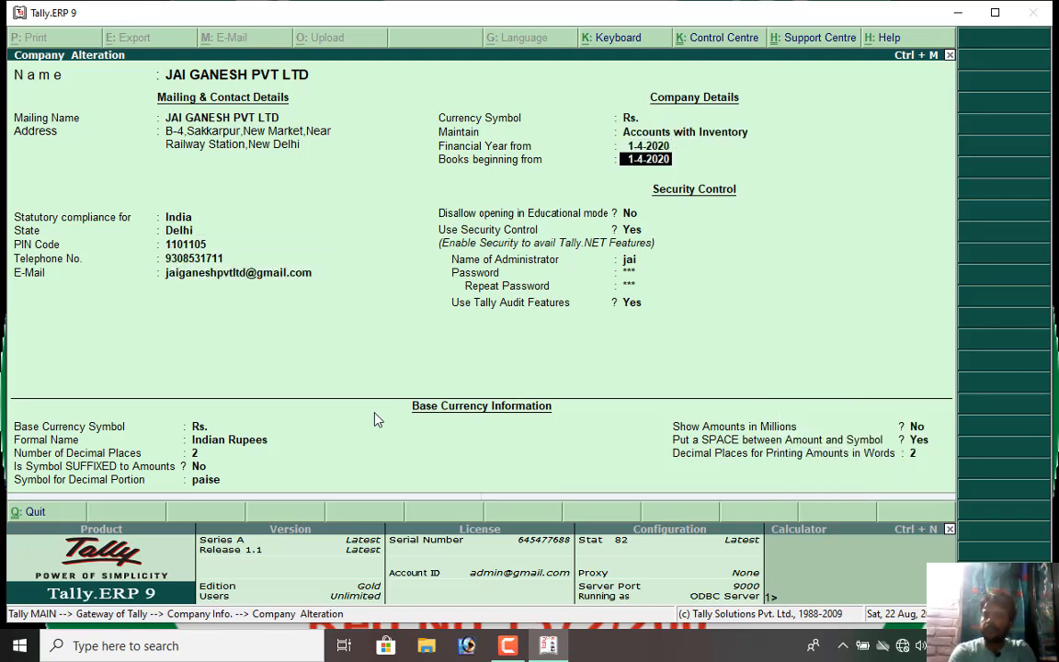
key(Return)
key(Return)
key(Return)
key(Return)
key(Return)
key(Return)
key(Return)
key(Return)
key(Return)
key(Return)
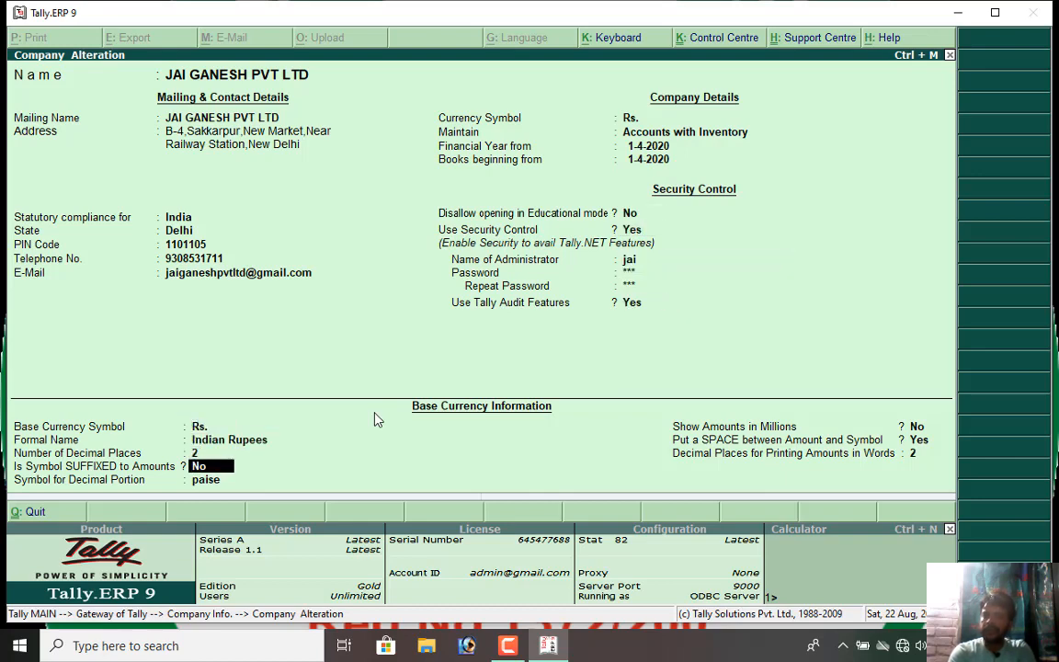
key(Return)
key(Return)
key(Return)
key(Return)
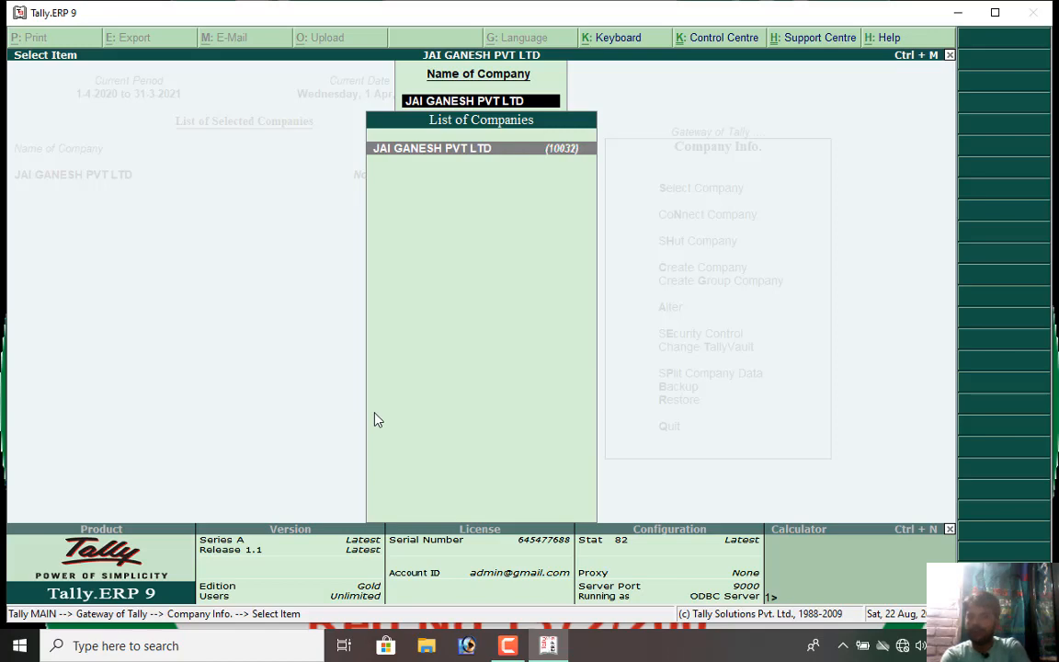
Leave the company alteration list for Gateway of Tally and bring up the Company Info menu.
key(Escape)
key(Escape)
key(Escape)
key(Escape)
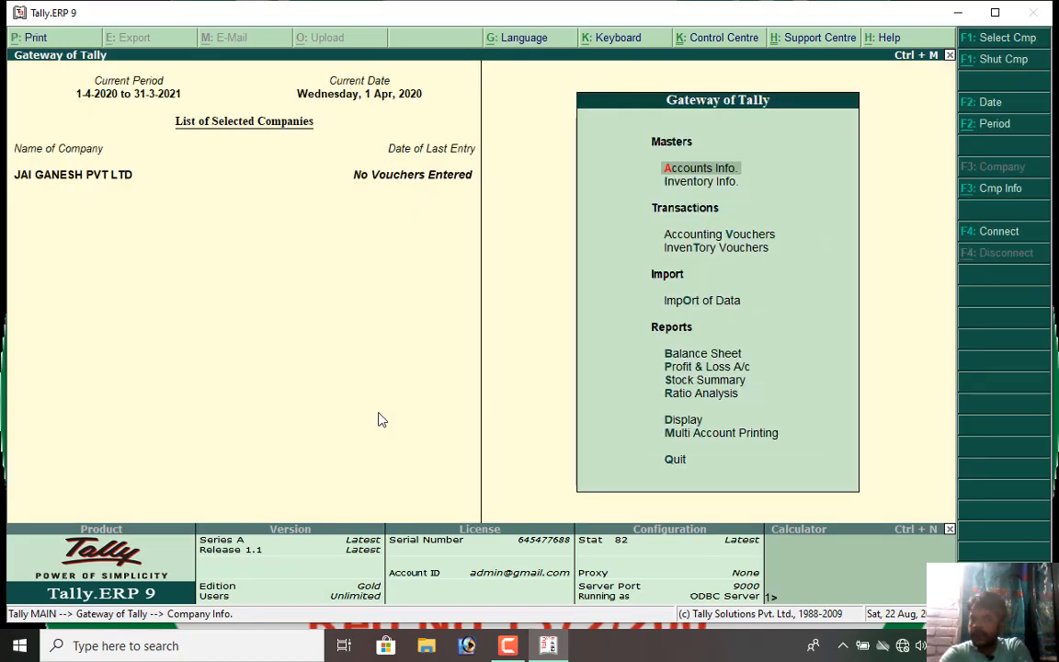
key(n)
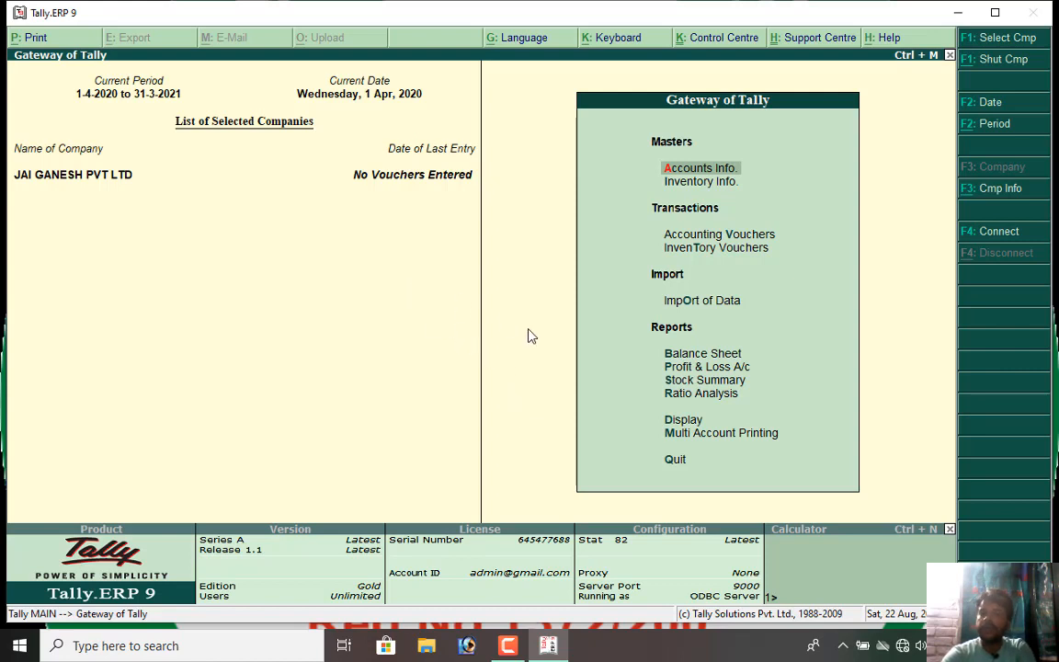
click(993, 190)
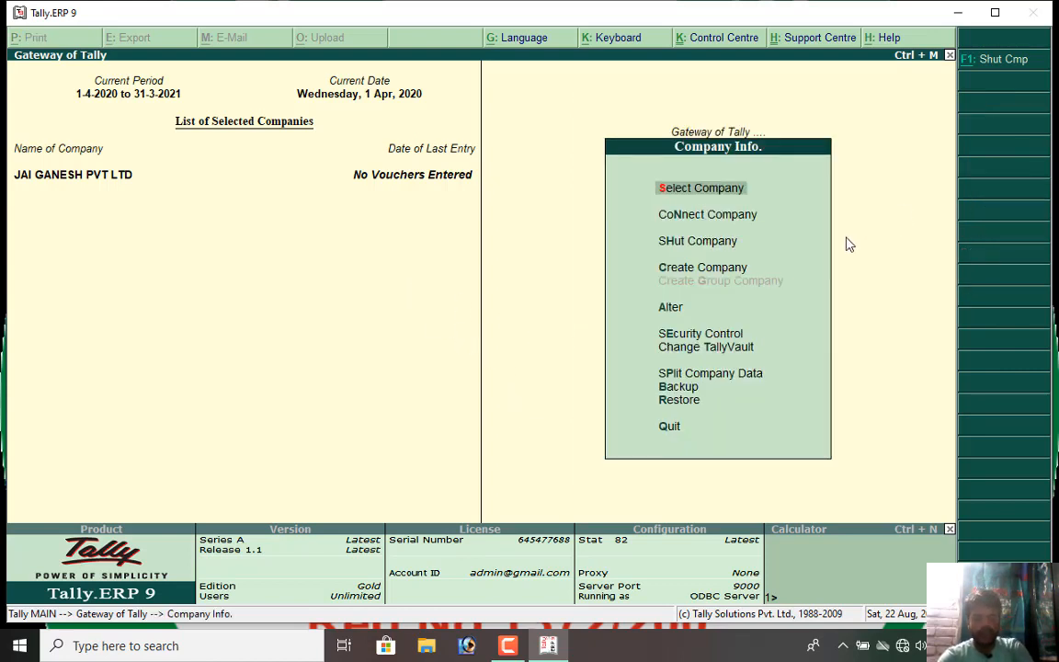